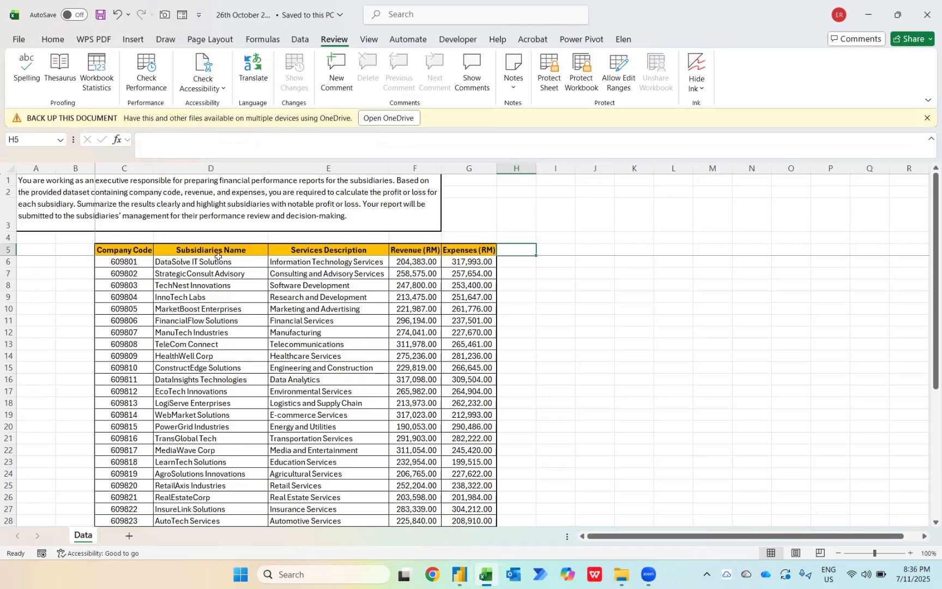
Switch to Power BI Desktop and import the Excel workbook 26th October 2025 from the Documents folder.
{"action": "left_click", "coordinate": [461, 575]}
{"action": "left_click", "coordinate": [210, 157]}
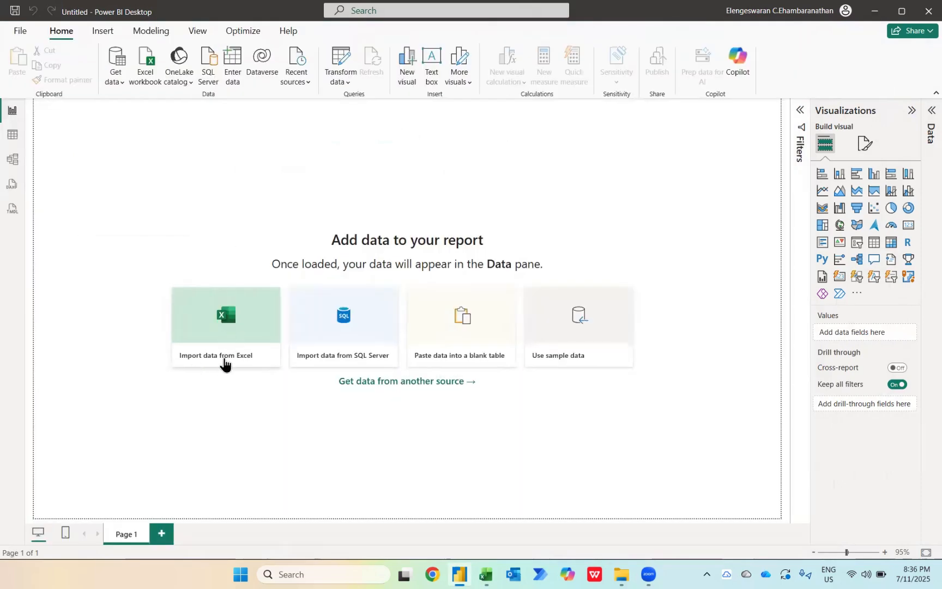
{"action": "left_click", "coordinate": [224, 360]}
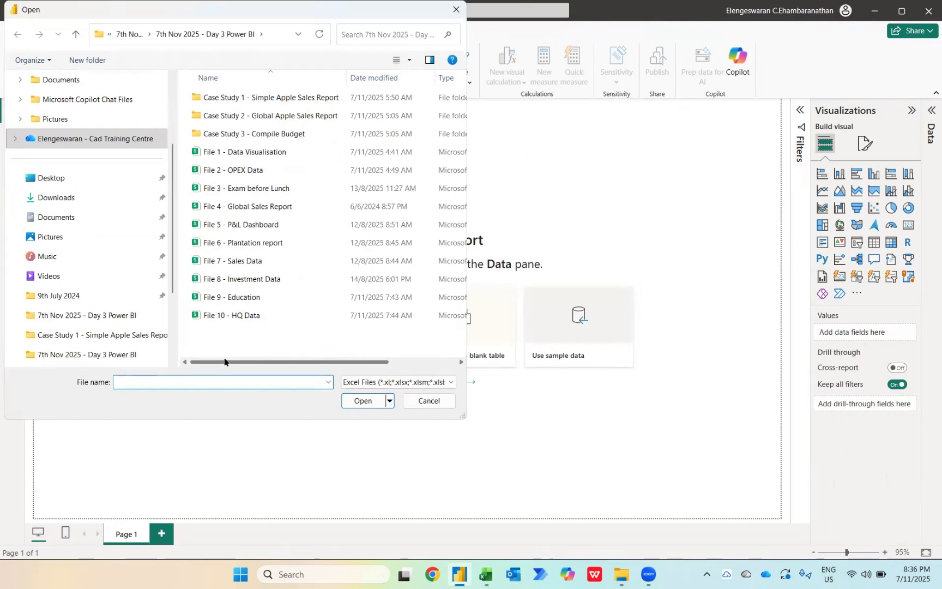
{"action": "left_click", "coordinate": [57, 224]}
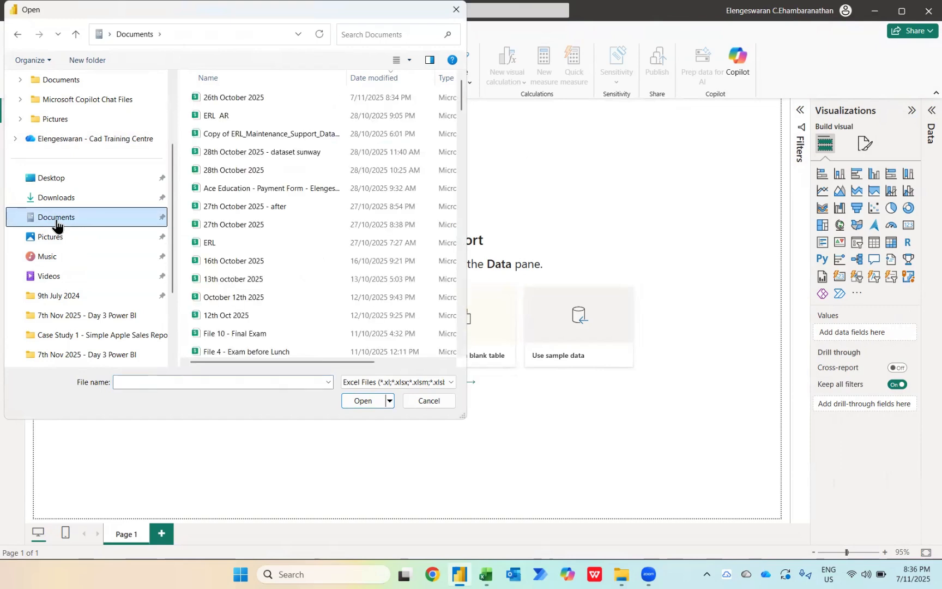
{"action": "left_click", "coordinate": [47, 180]}
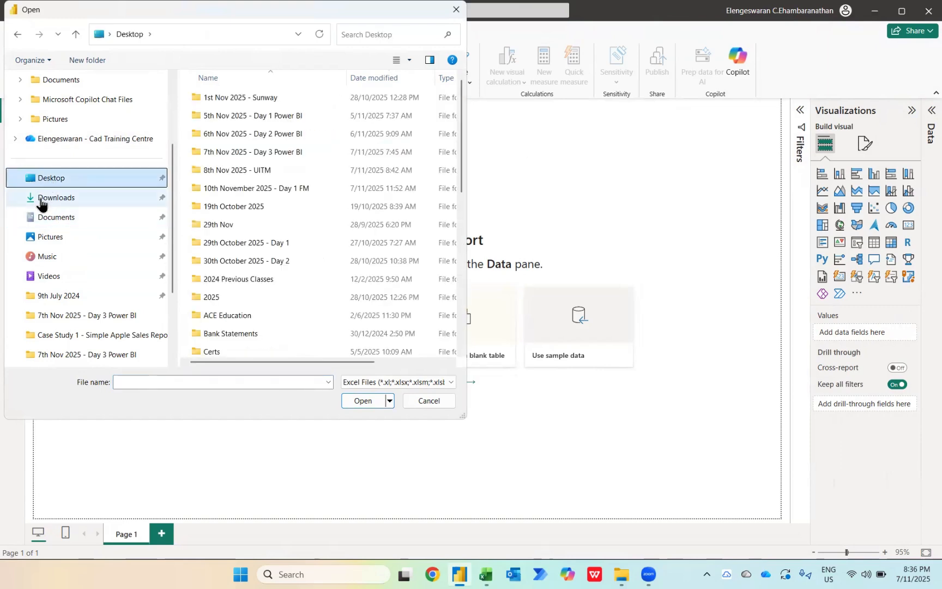
{"action": "left_click", "coordinate": [40, 201]}
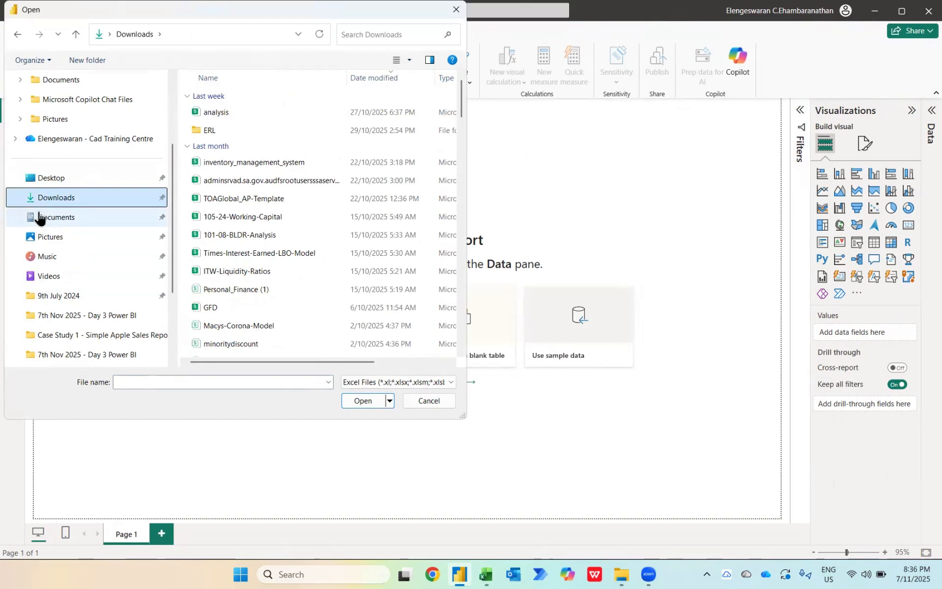
{"action": "left_click", "coordinate": [38, 218]}
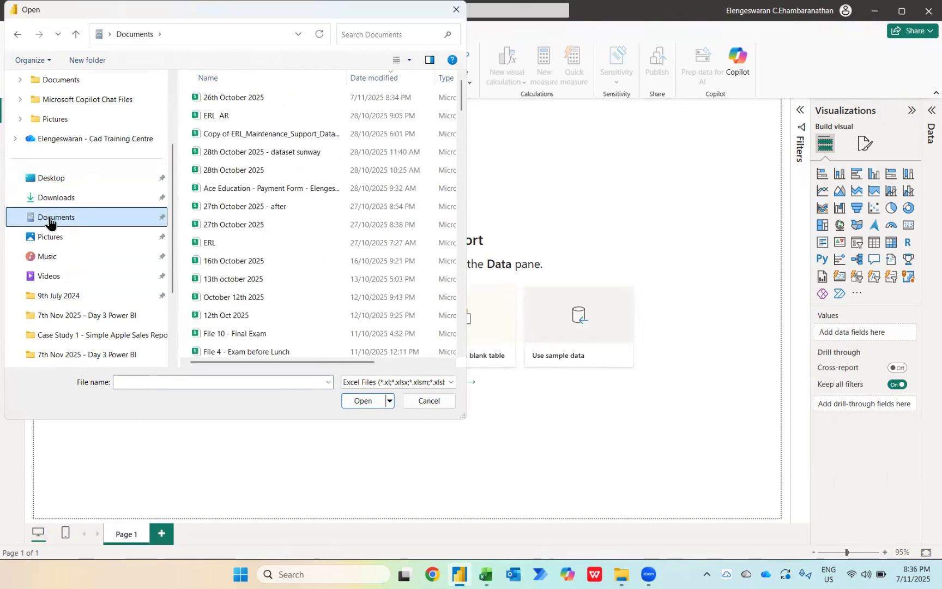
{"action": "left_click", "coordinate": [208, 101]}
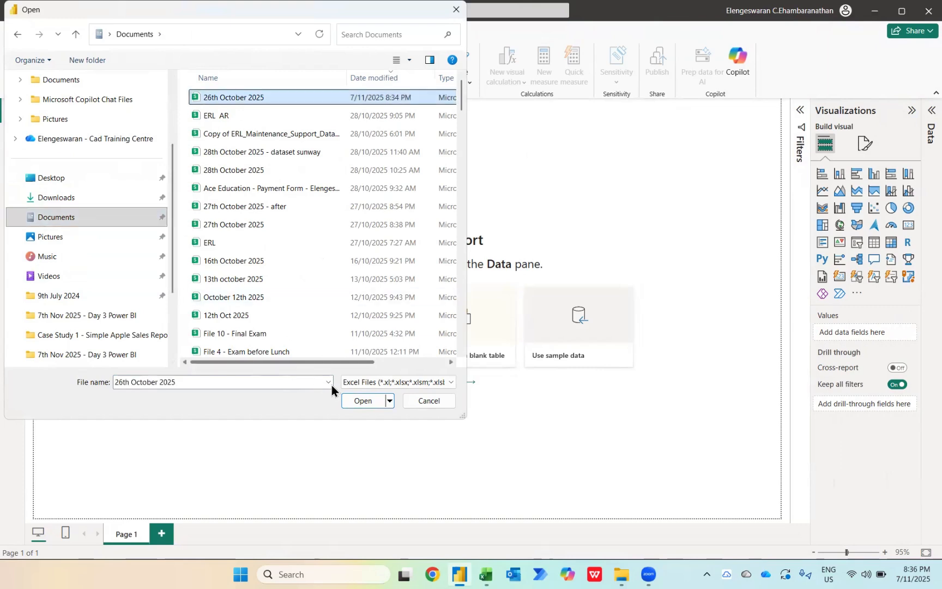
{"action": "left_click", "coordinate": [362, 402]}
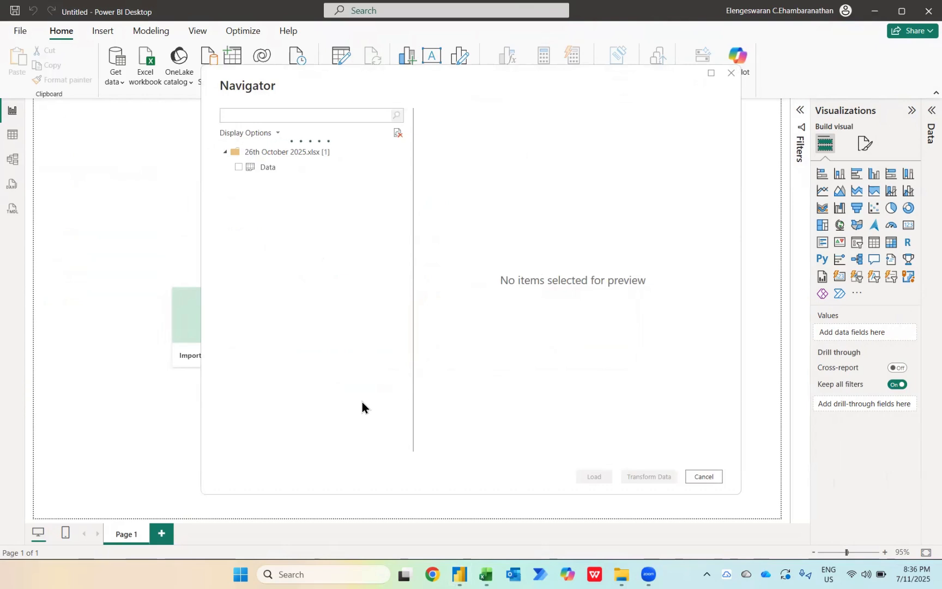
Bring the workbook's Data sheet into Power Query for transformation and remove its first two columns, which hold only null values.
{"action": "left_click", "coordinate": [237, 166]}
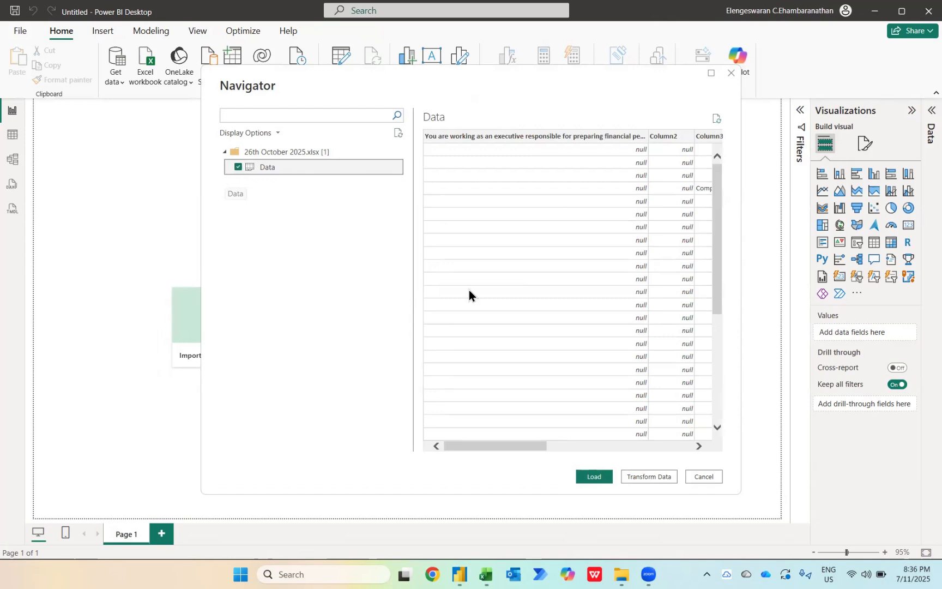
{"action": "left_click", "coordinate": [633, 473]}
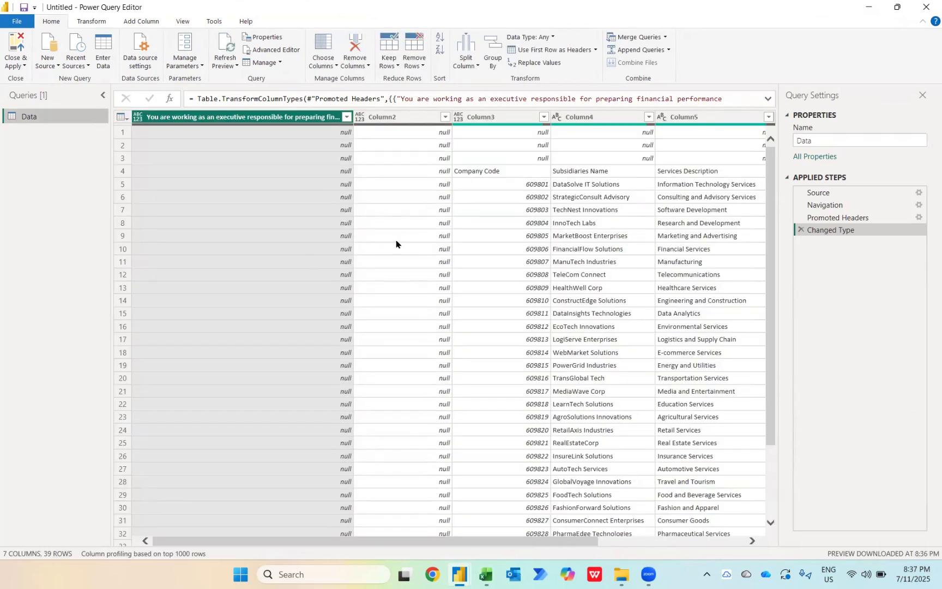
{"action": "left_click", "coordinate": [405, 116], "text": "ctrl"}
{"action": "key", "text": "Delete"}
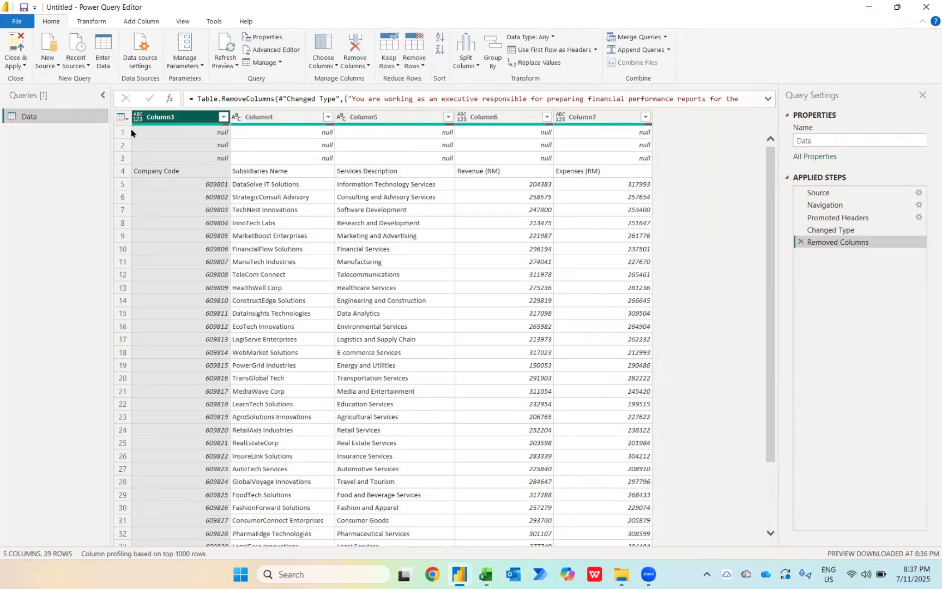
Remove the blank rows from the Data query and promote its first row to column headers.
{"action": "left_click", "coordinate": [416, 63]}
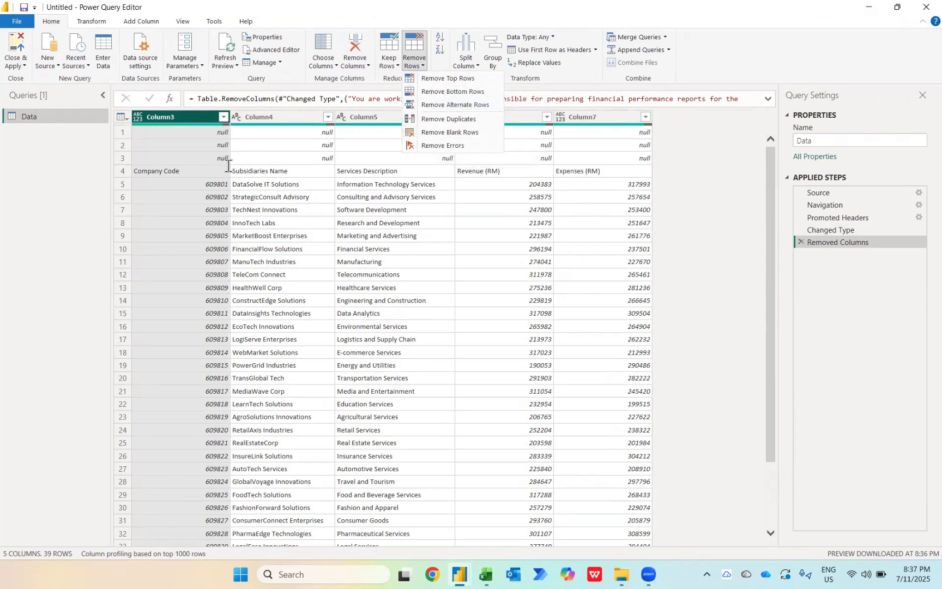
{"action": "left_click", "coordinate": [426, 132]}
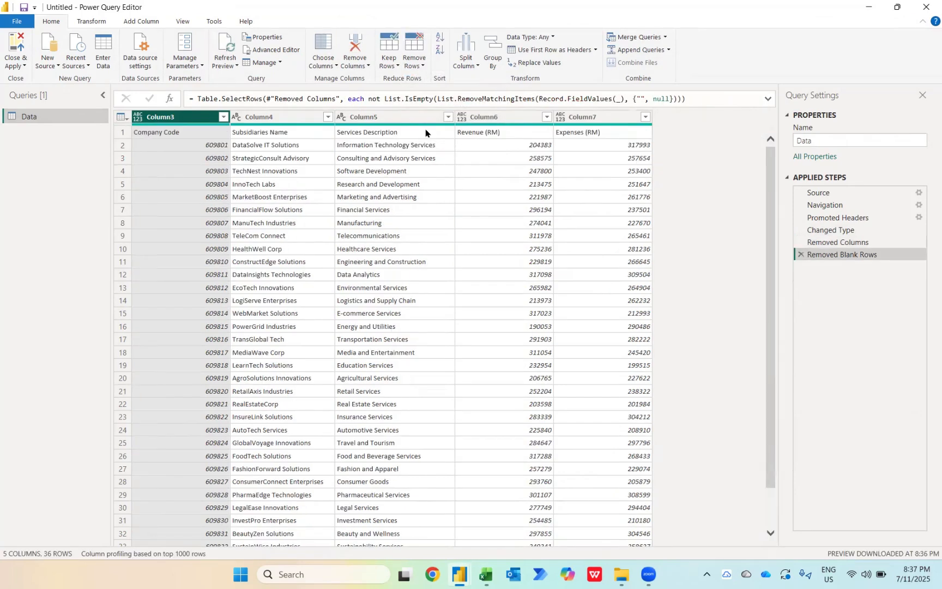
{"action": "left_click", "coordinate": [554, 50]}
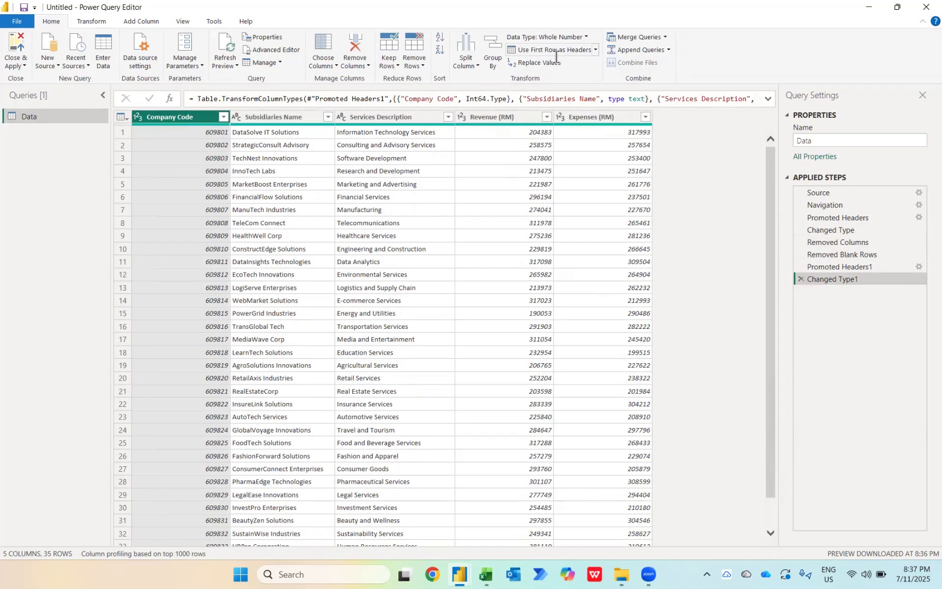
Add a column that subtracts Expenses (RM) from Revenue (RM).
{"action": "left_click", "coordinate": [491, 121]}
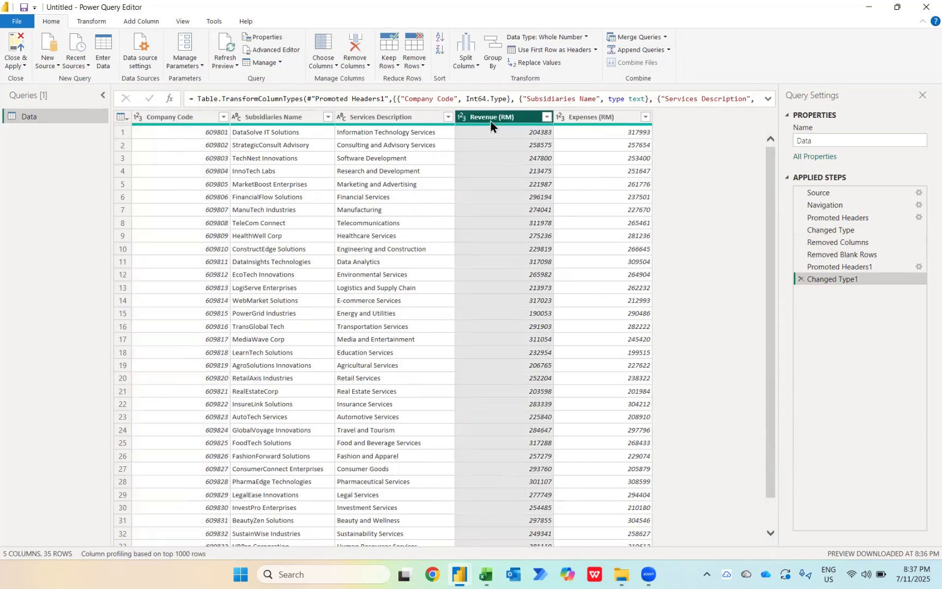
{"action": "left_click", "coordinate": [584, 116], "text": "ctrl"}
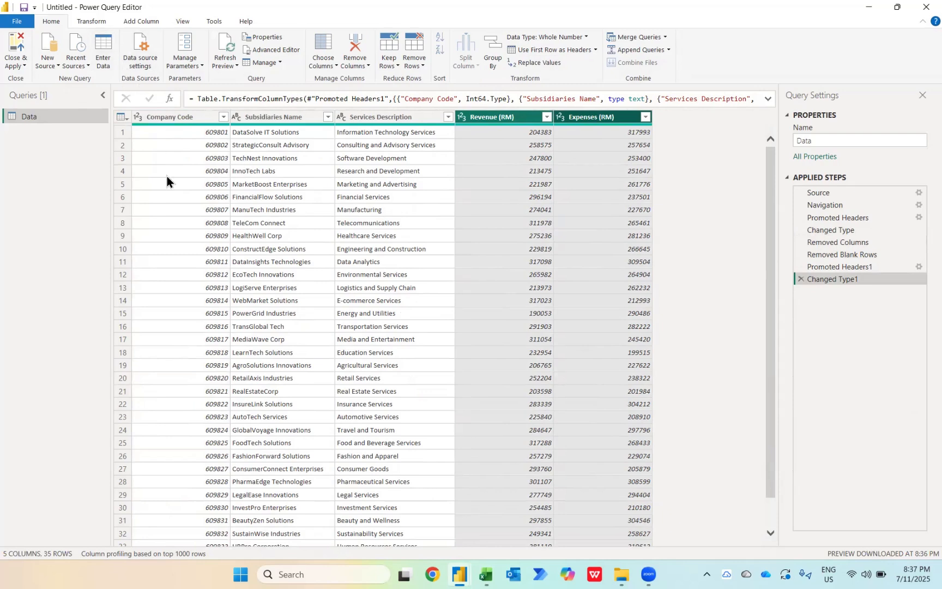
{"action": "key", "text": "alt"}
{"action": "key", "text": "a"}
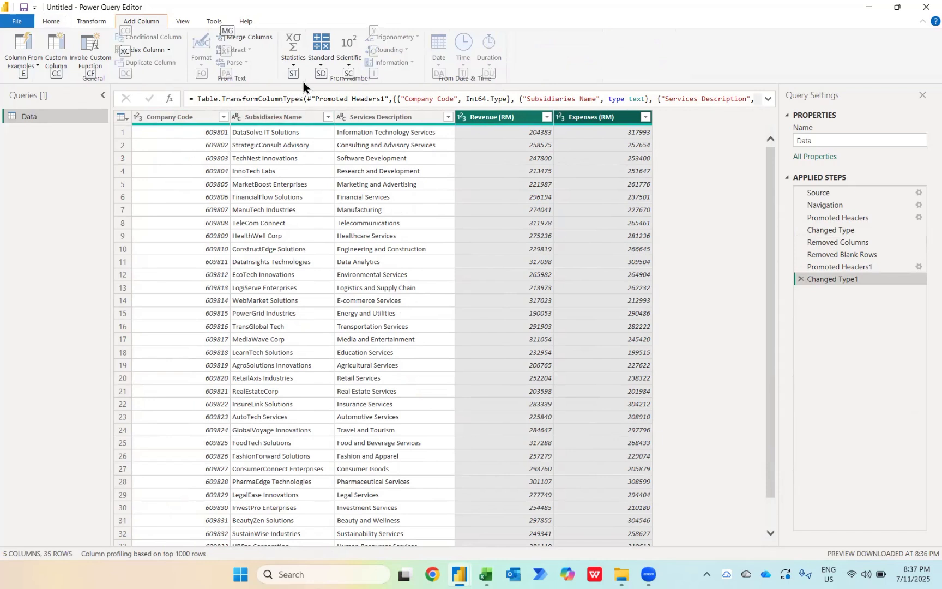
{"action": "left_click", "coordinate": [316, 69]}
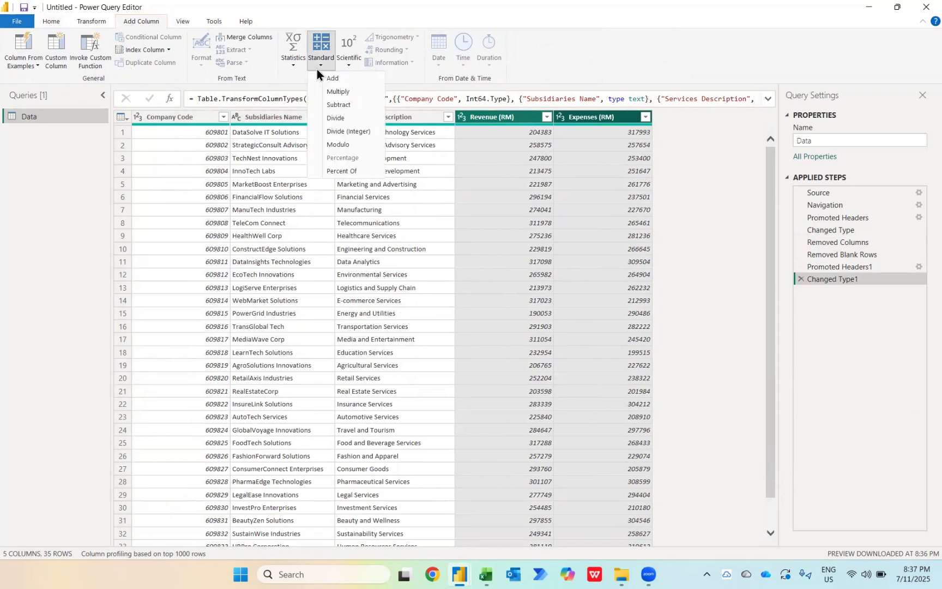
{"action": "left_click", "coordinate": [331, 105]}
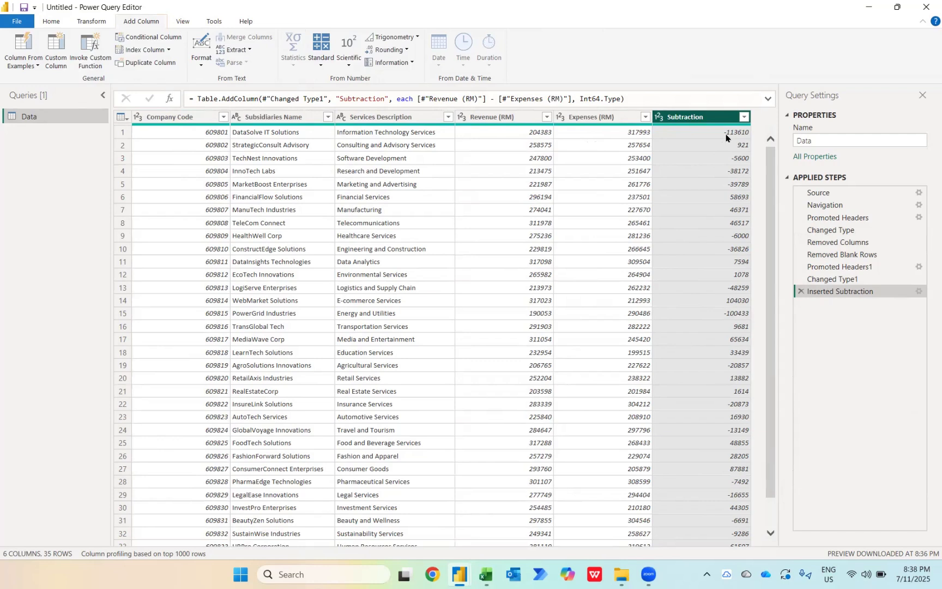
Rename the new subtraction column as Profit / (Loss).
{"action": "double_click", "coordinate": [701, 117]}
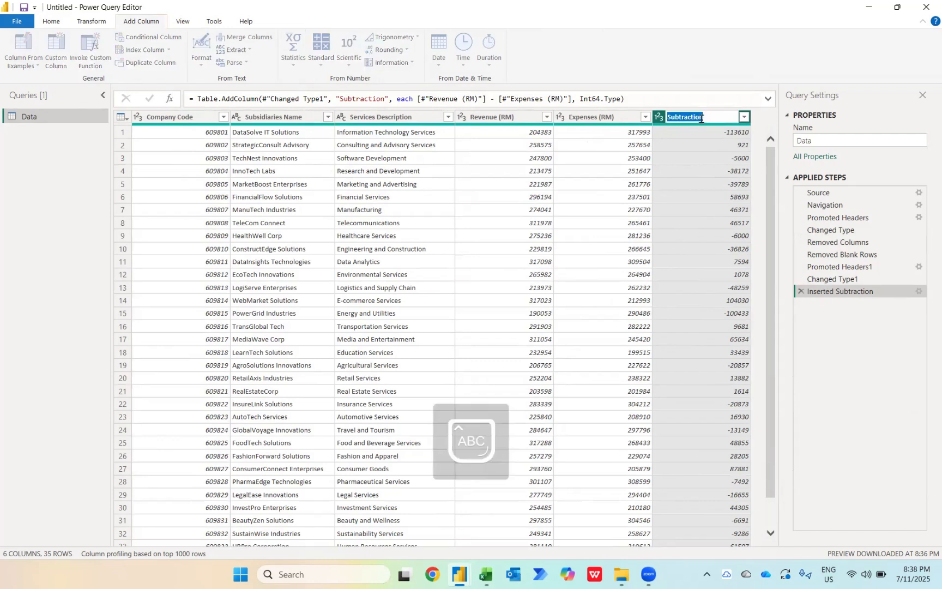
{"action": "type", "text": "Profit / ("}
{"action": "key", "text": "Caps_Lock"}
{"action": "type", "text": "L"}
{"action": "key", "text": "Caps_Lock"}
{"action": "type", "text": "oss)"}
{"action": "key", "text": "Return"}
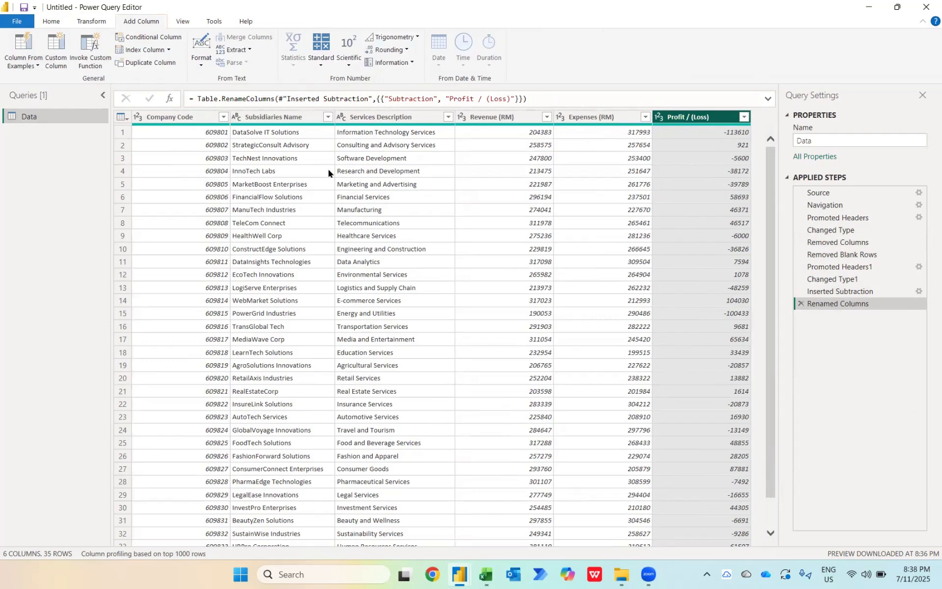
Start a conditional column that outputs Profit when Profit / (Loss) is greater than 0.
{"action": "left_click", "coordinate": [116, 42]}
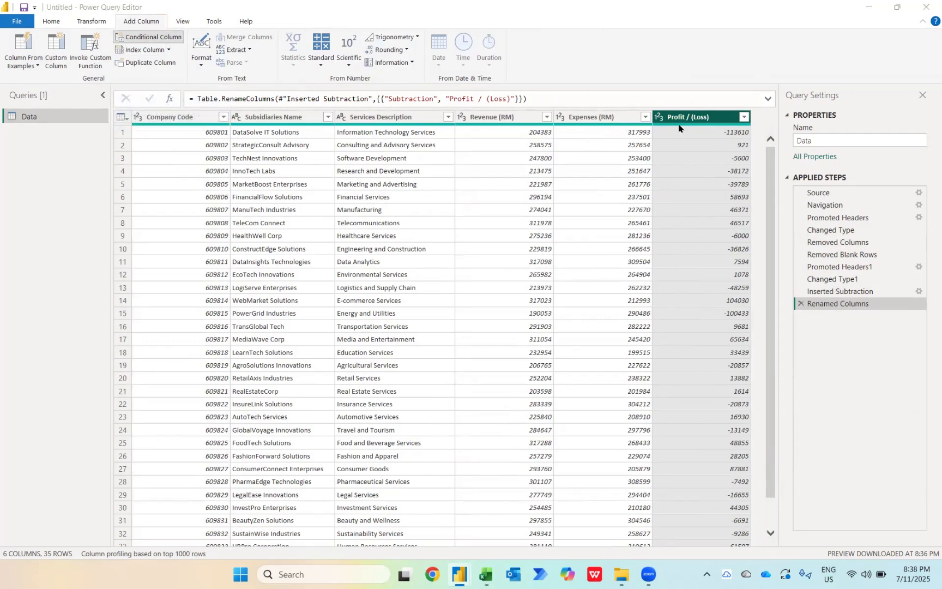
{"action": "left_click", "coordinate": [296, 273]}
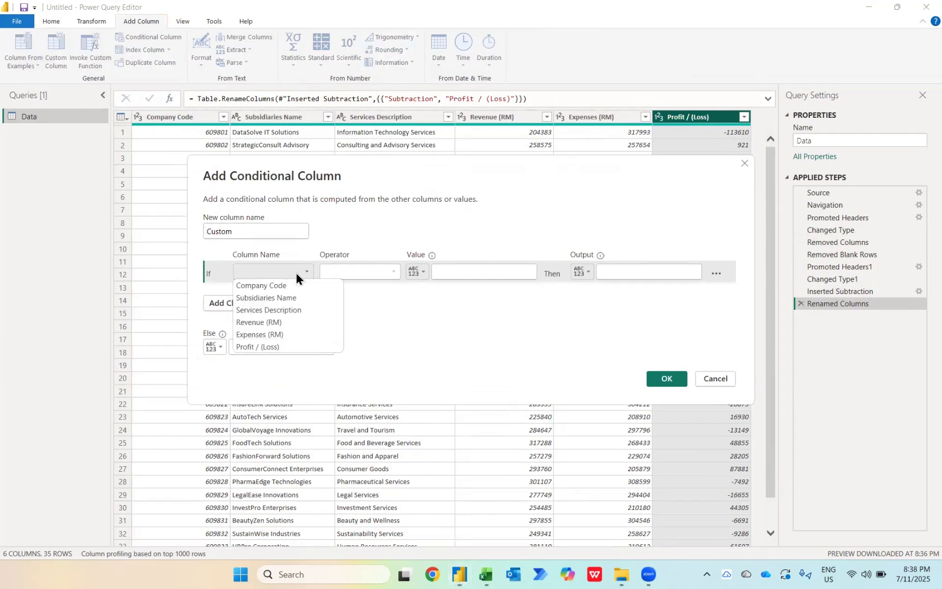
{"action": "left_click", "coordinate": [274, 348]}
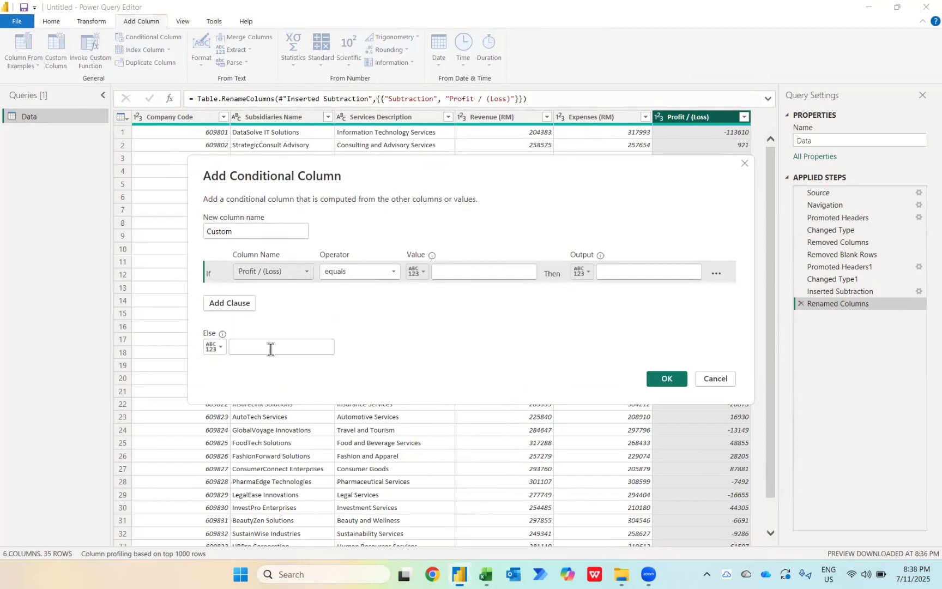
{"action": "left_click", "coordinate": [355, 273]}
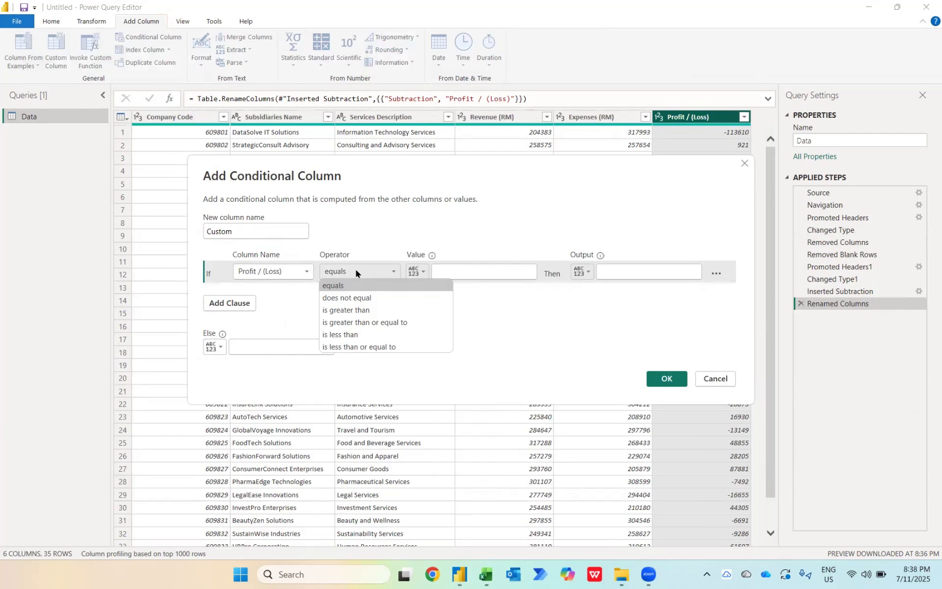
{"action": "left_click", "coordinate": [347, 314]}
{"action": "left_click", "coordinate": [458, 266]}
{"action": "type", "text": "0"}
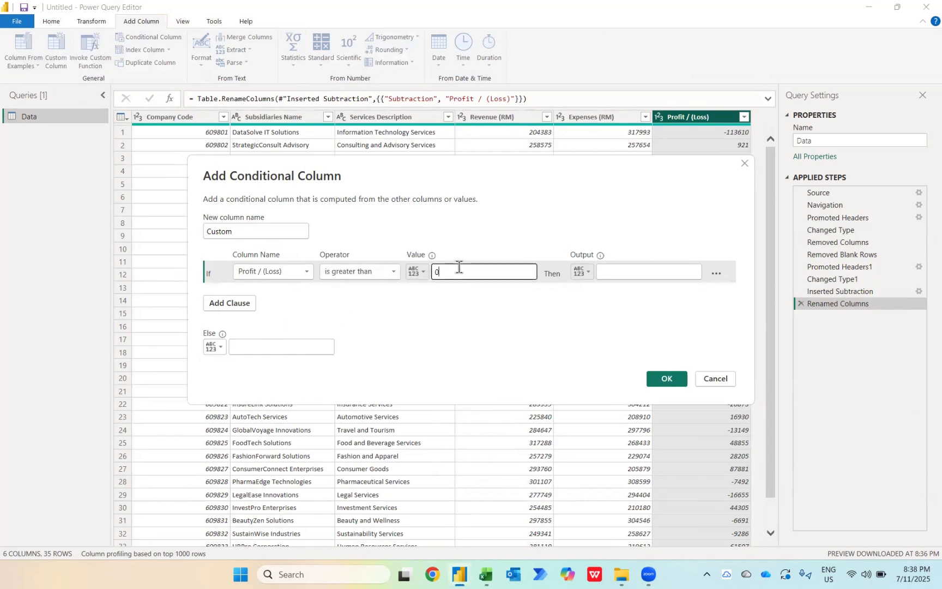
{"action": "left_click", "coordinate": [640, 270]}
{"action": "type", "text": "Profit"}
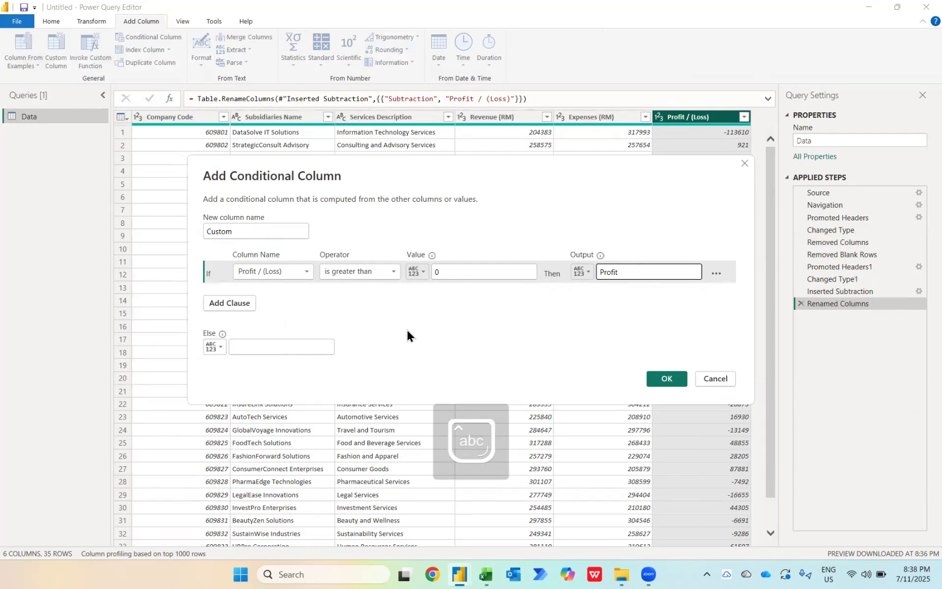
Set the conditional column's else output to Loss, name it Status and create it.
{"action": "left_click", "coordinate": [273, 348]}
{"action": "type", "text": "Loss"}
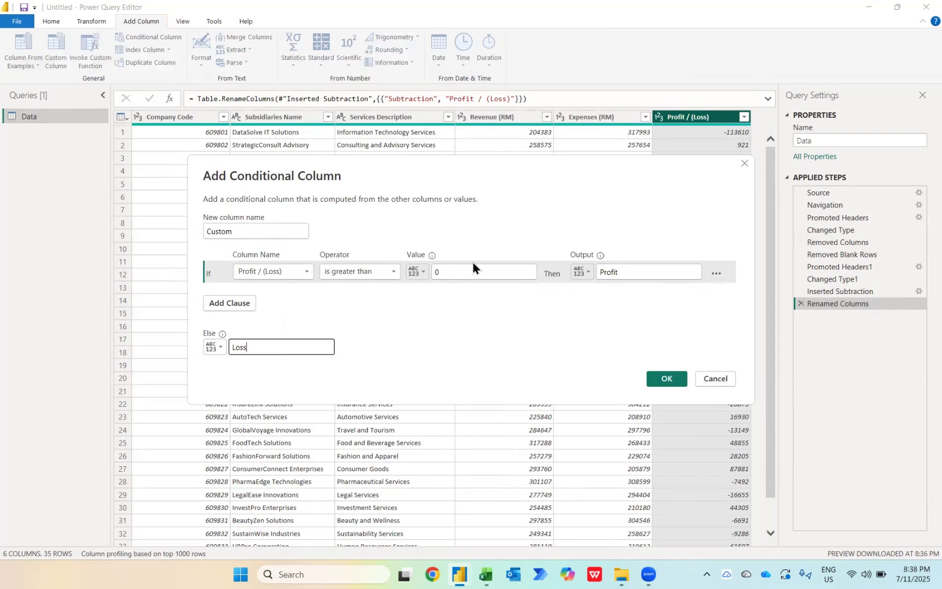
{"action": "left_click", "coordinate": [240, 231]}
{"action": "double_click", "coordinate": [241, 232]}
{"action": "type", "text": "Status"}
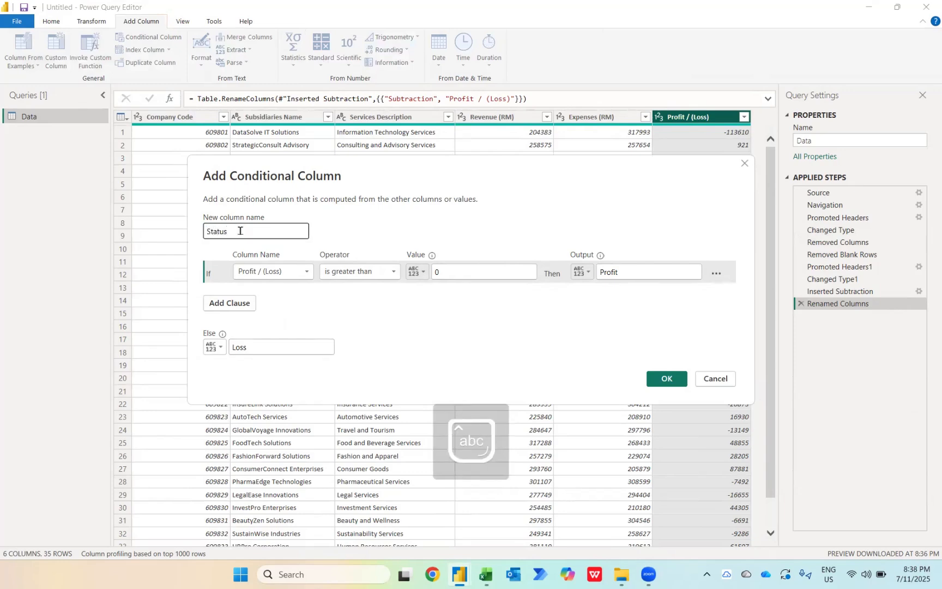
{"action": "left_click", "coordinate": [668, 379]}
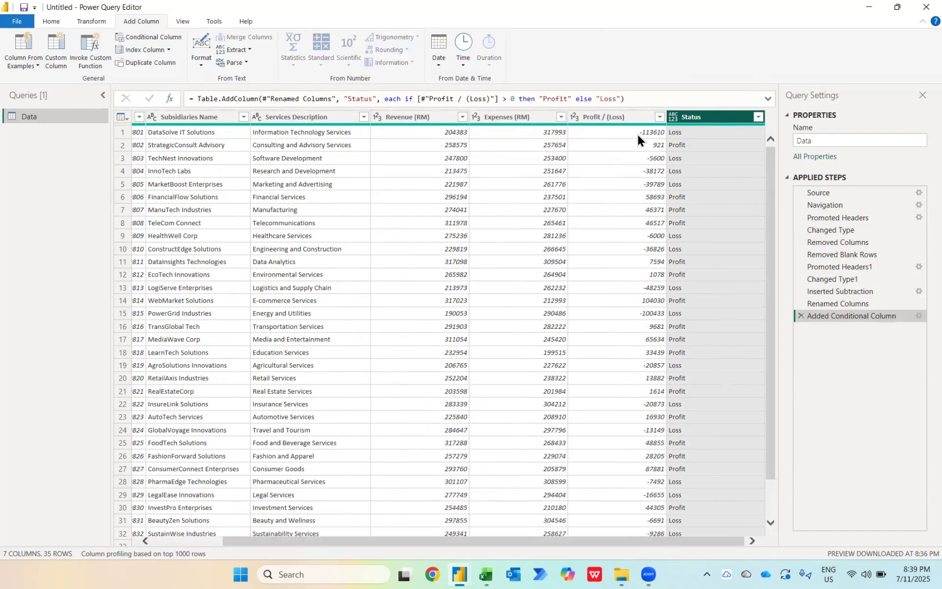
Set the Status column's data type to text, then close the query editor and apply the changes.
{"action": "left_click", "coordinate": [673, 116]}
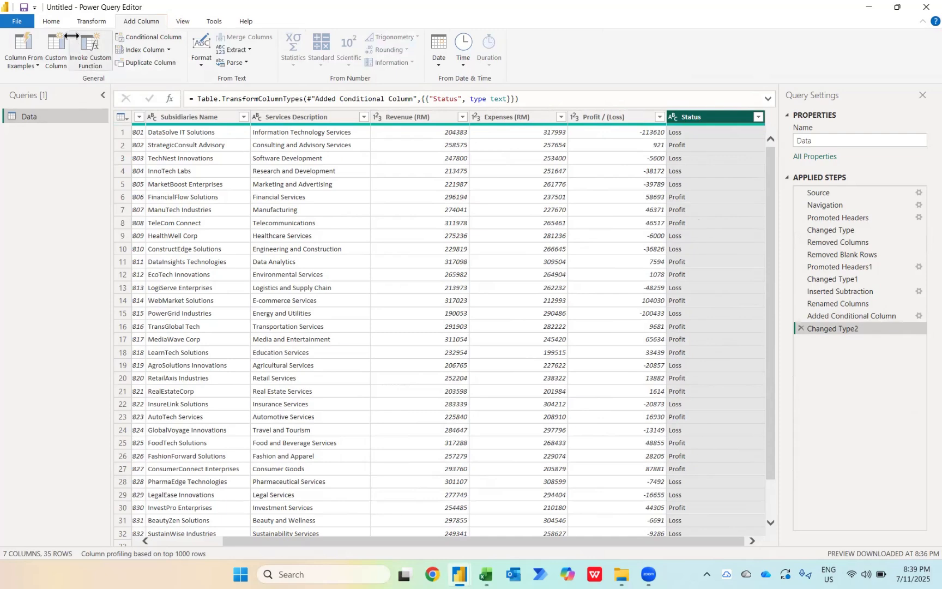
{"action": "left_click", "coordinate": [50, 21]}
{"action": "left_click", "coordinate": [18, 45]}
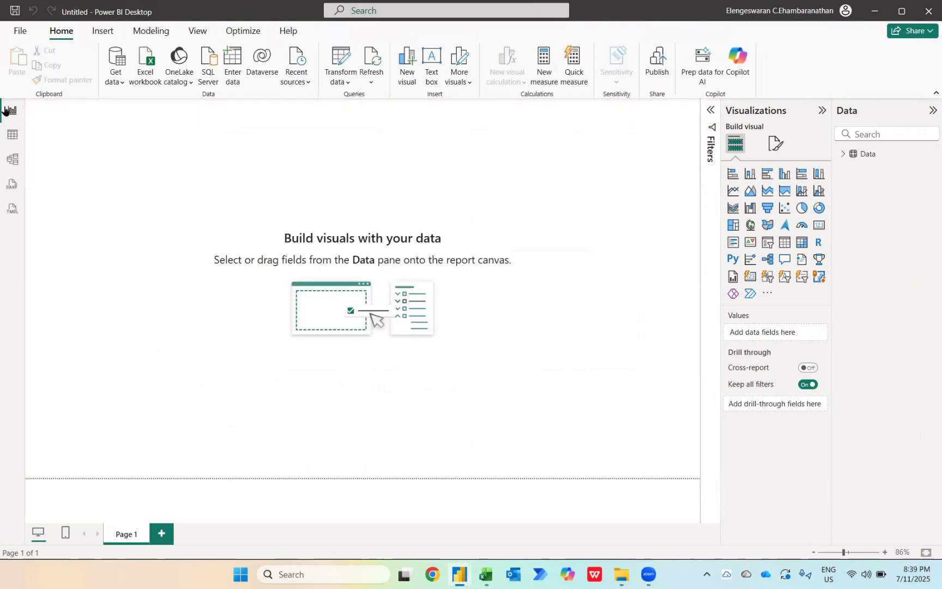
In the table view, add a new calculated column to the Data table and name it Profit / (Loss) 2.
{"action": "left_click", "coordinate": [10, 136]}
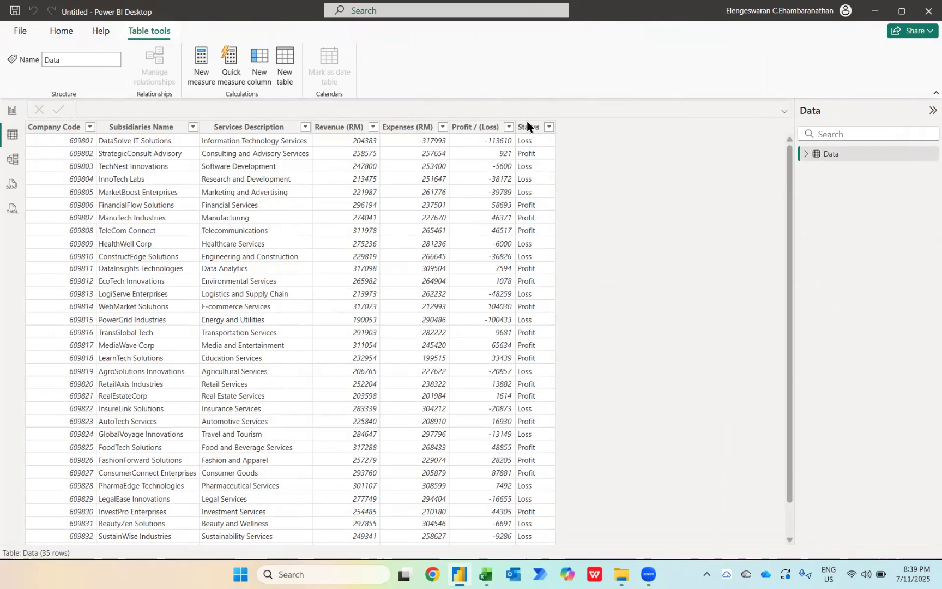
{"action": "left_click", "coordinate": [268, 76]}
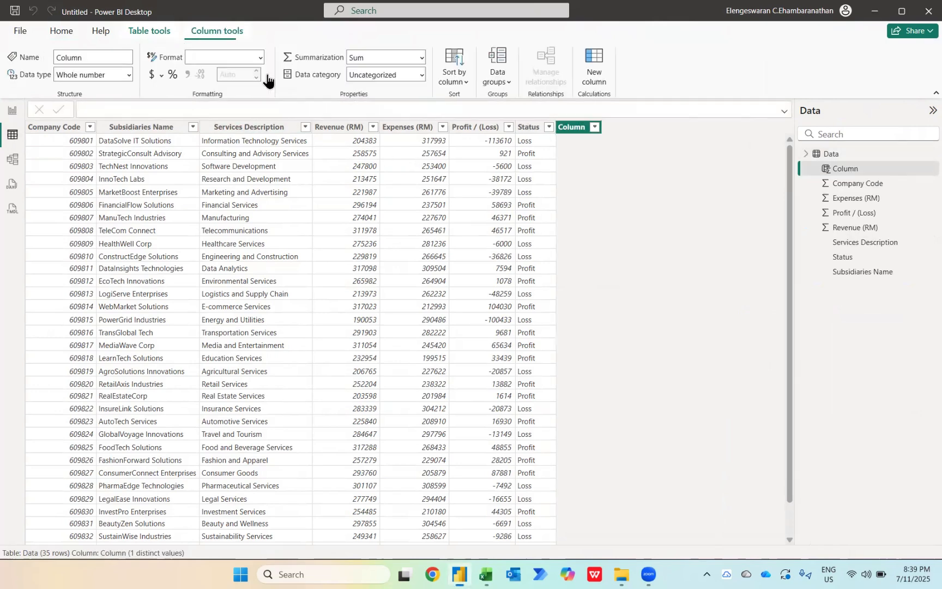
{"action": "key", "text": "ctrl+shift+Right"}
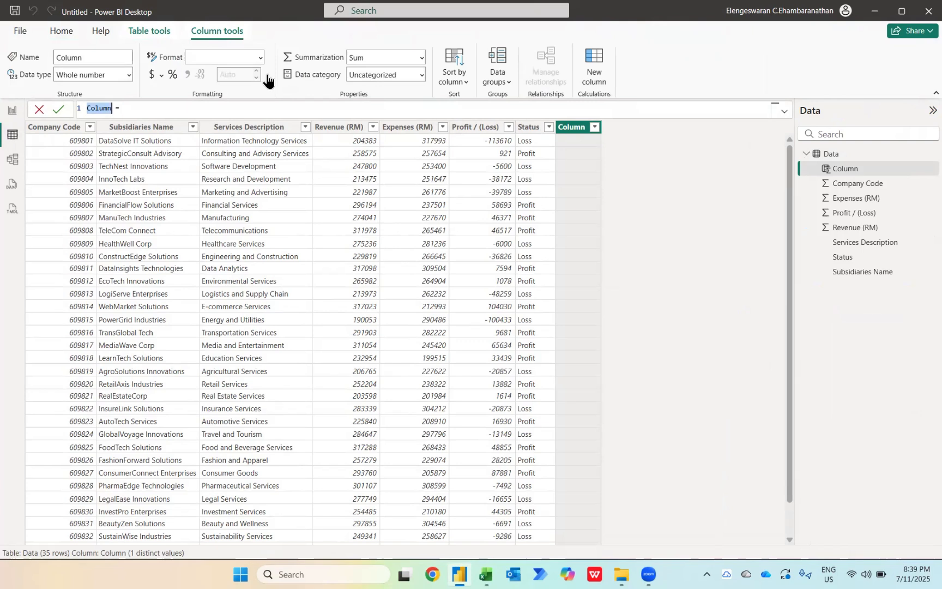
{"action": "type", "text": "Profit "}
{"action": "type", "text": "/ (Loss"}
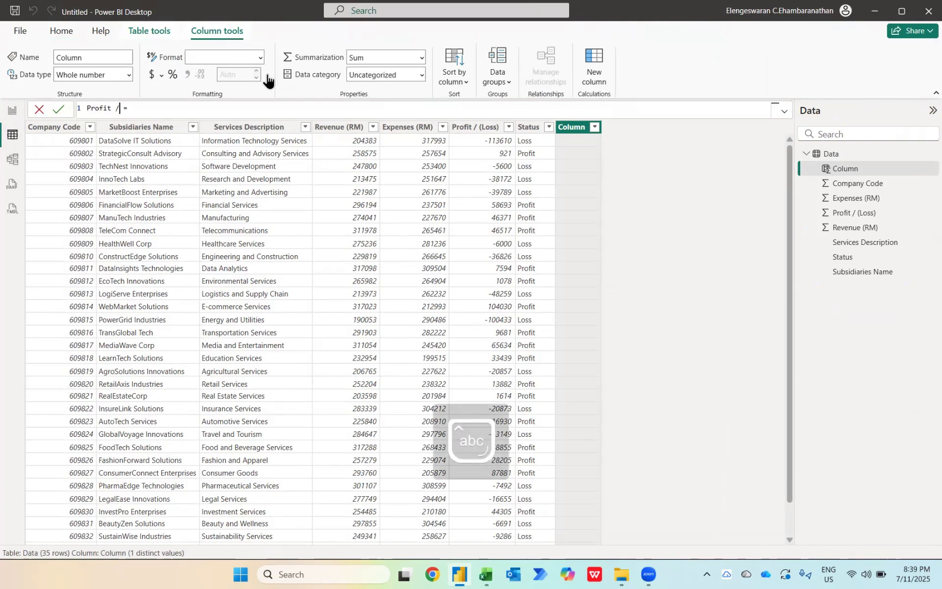
{"action": "type", "text": ")"}
{"action": "key", "text": "Left"}
{"action": "key", "text": "Left"}
{"action": "key", "text": "Left"}
{"action": "key", "text": "Left"}
{"action": "key", "text": "Left"}
{"action": "type", "text": "("}
{"action": "key", "text": "Right"}
{"action": "key", "text": "Right"}
{"action": "key", "text": "Right"}
{"action": "key", "text": "Right"}
{"action": "key", "text": "Right"}
{"action": "key", "text": "Right"}
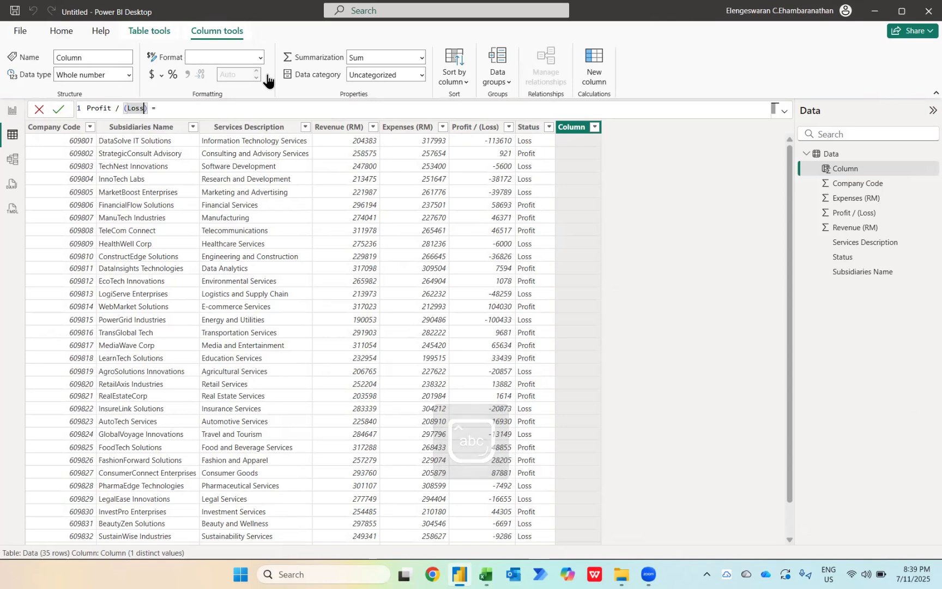
{"action": "type", "text": "2"}
{"action": "key", "text": "Right"}
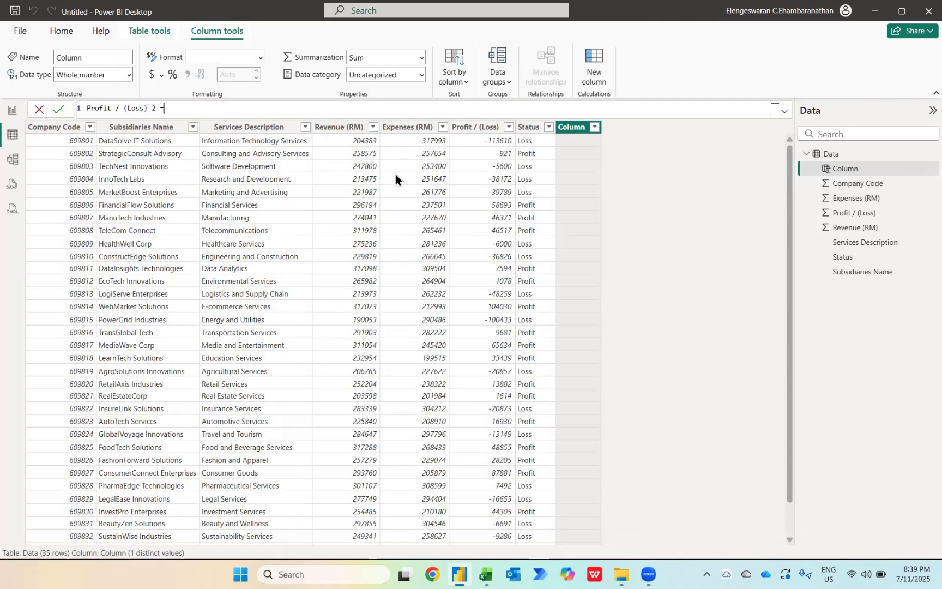
Define Profit / (Loss) 2 as Data[Revenue (RM)]-Data[Expenses (RM)] and commit the formula.
{"action": "type", "text": "reven"}
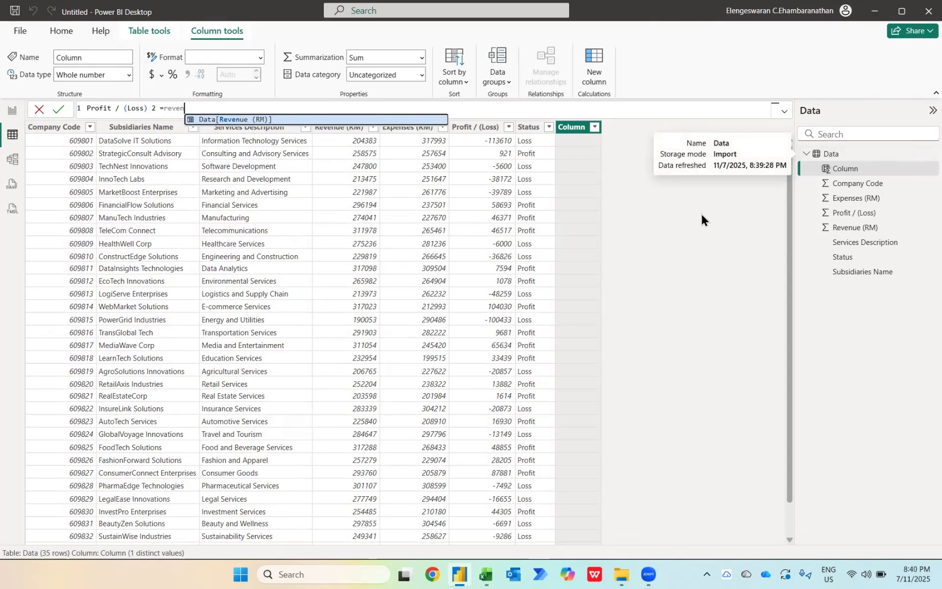
{"action": "key", "text": "Tab"}
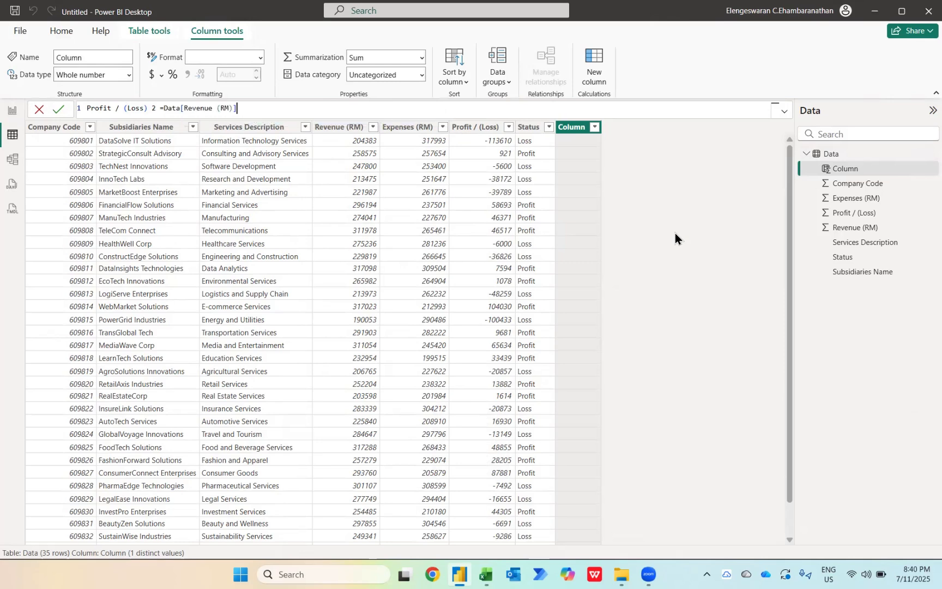
{"action": "type", "text": "-data"}
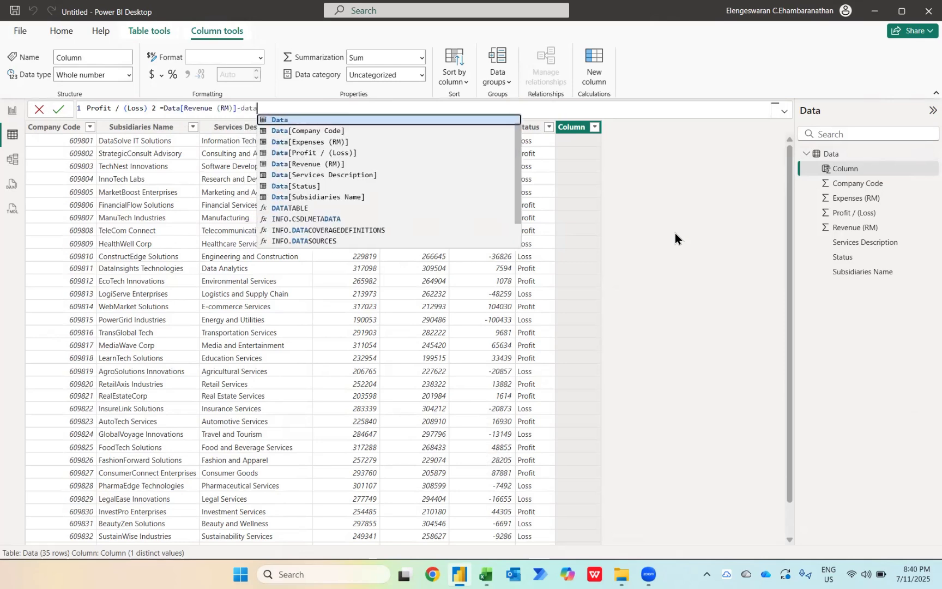
{"action": "key", "text": "Down"}
{"action": "key", "text": "Down"}
{"action": "key", "text": "Tab"}
{"action": "key", "text": "Return"}
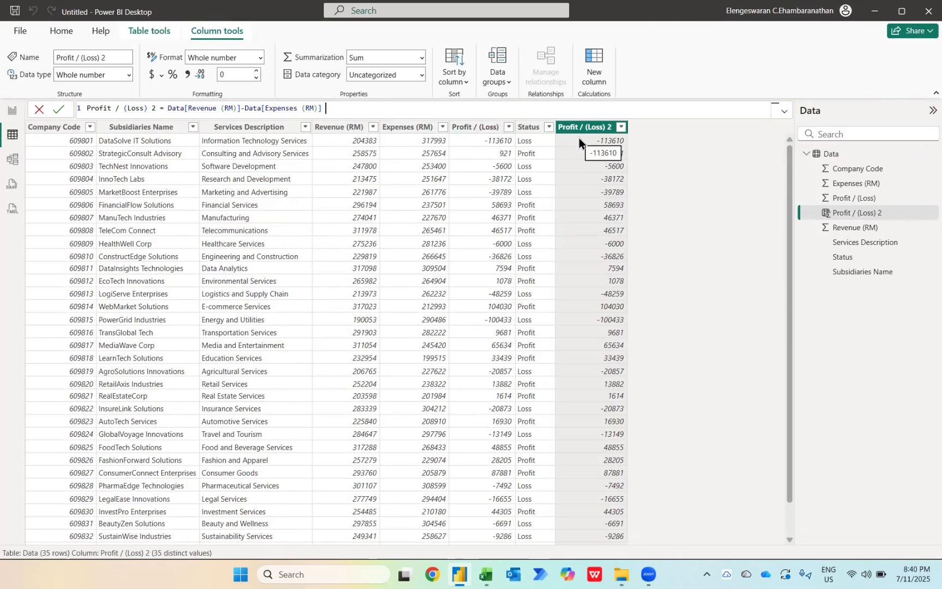
Add another calculated column to the Data table and name it Status 2.
{"action": "left_click", "coordinate": [593, 64]}
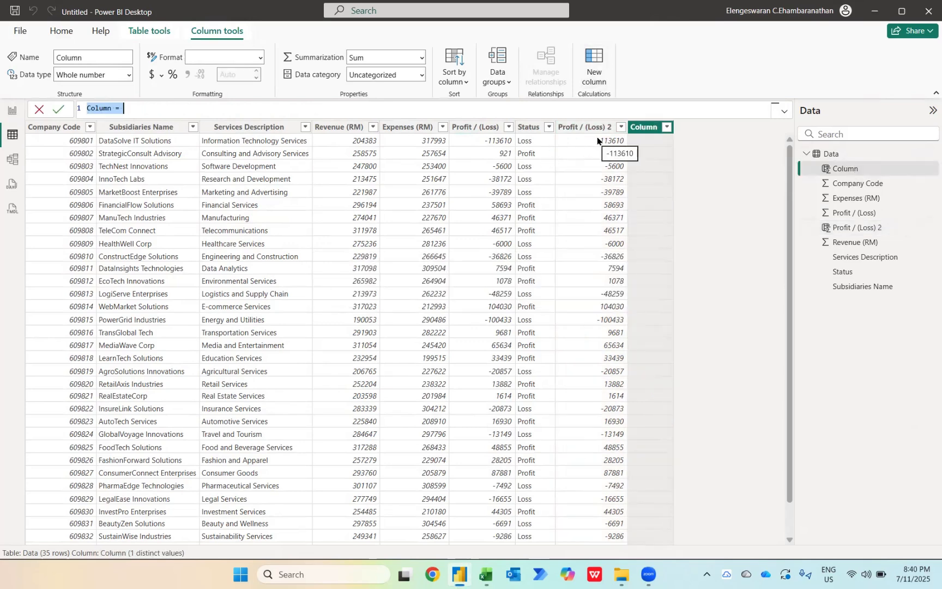
{"action": "key", "text": "Escape"}
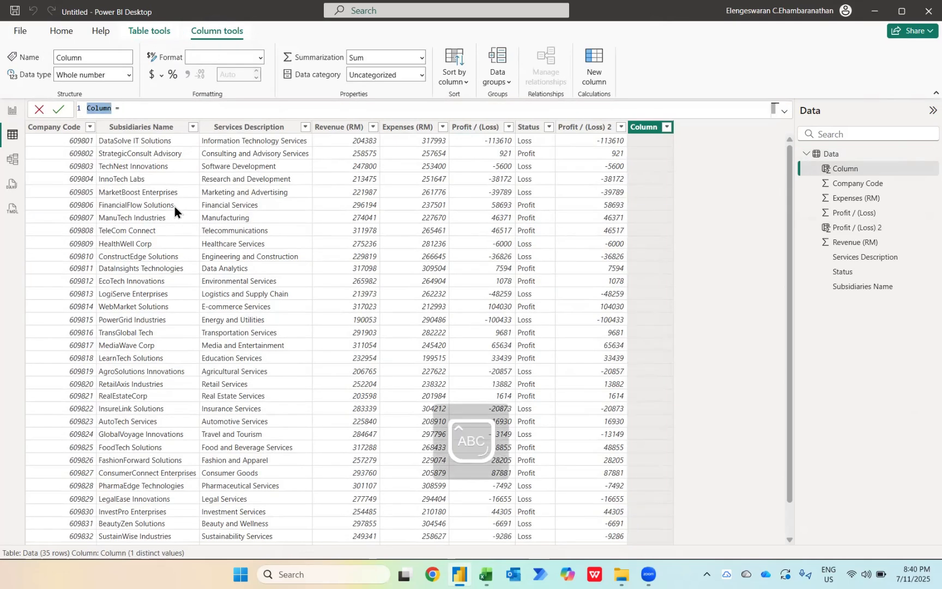
{"action": "type", "text": "Status 2"}
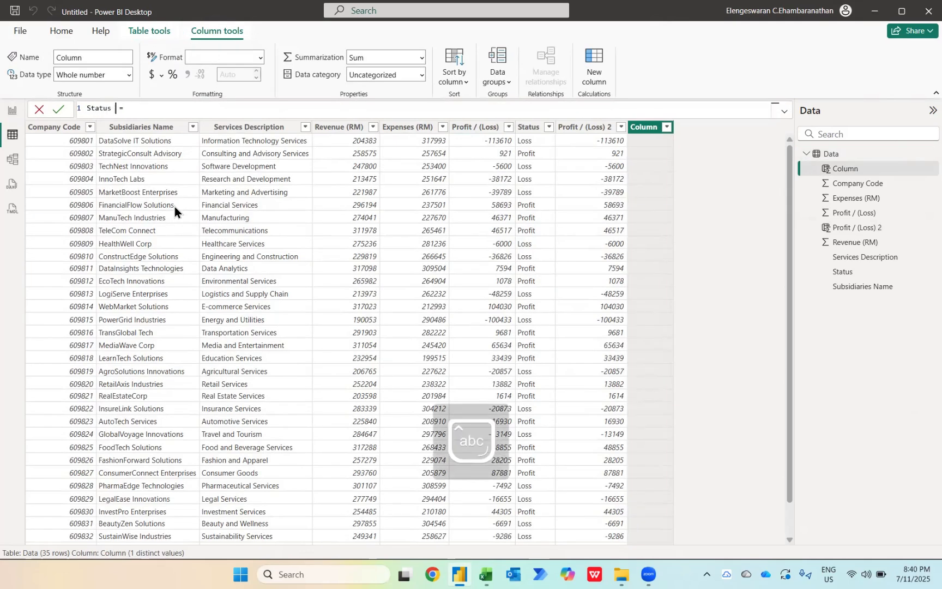
{"action": "key", "text": "Right"}
{"action": "key", "text": "Right"}
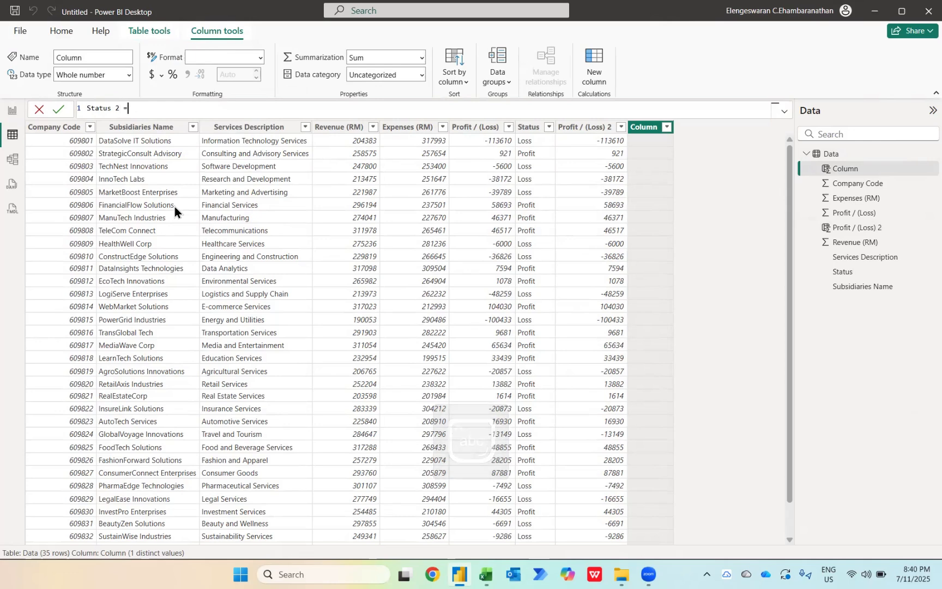
Define Status 2 as IF(Data[Profit / (Loss) 2]>0,"Profit","Loss") and commit the formula.
{"action": "type", "text": "IF("}
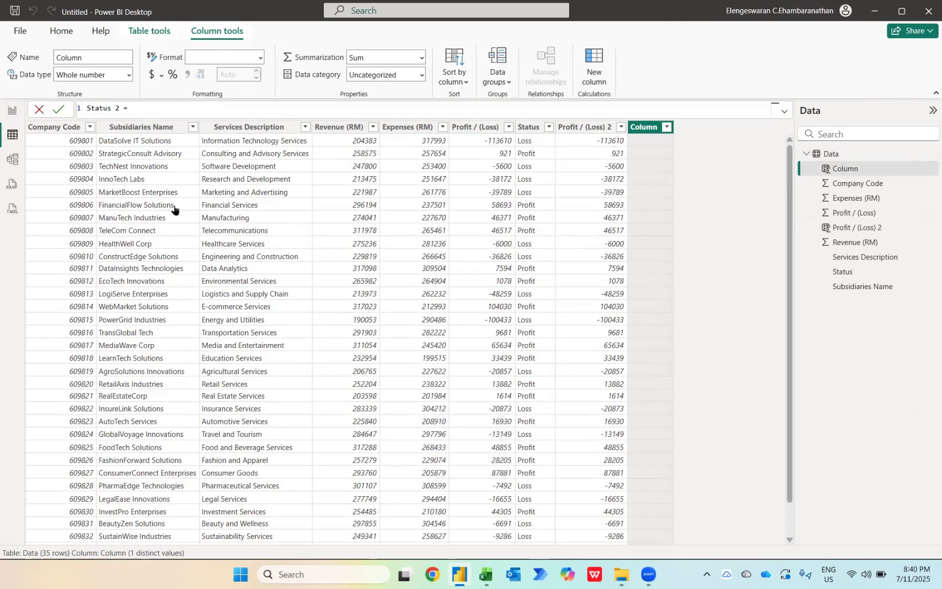
{"action": "type", "text": "Data[Profit / (Loss) 2]"}
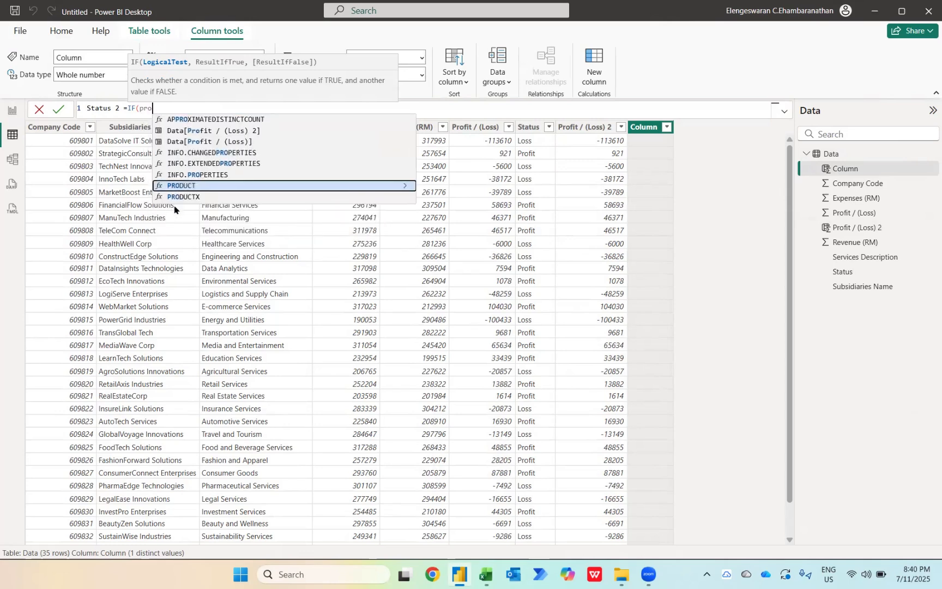
{"action": "key", "text": "Down"}
{"action": "key", "text": "Up"}
{"action": "key", "text": "Tab"}
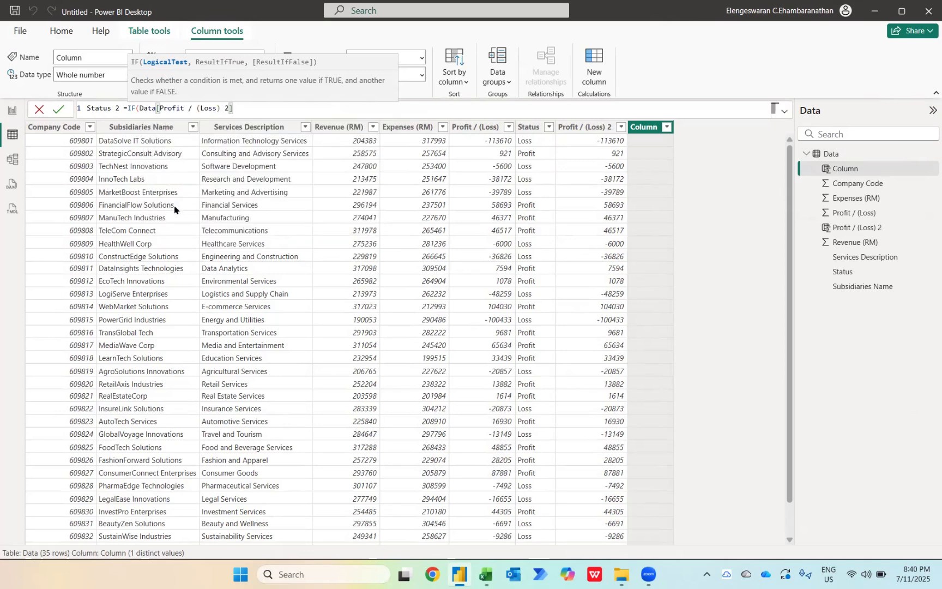
{"action": "type", "text": ">0,\"P"}
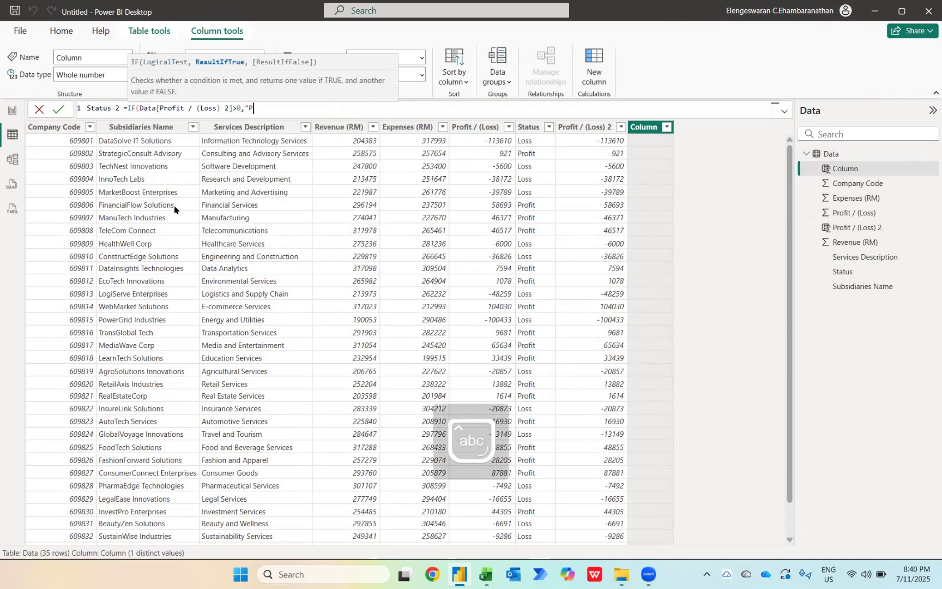
{"action": "type", "text": "rofit\",\""}
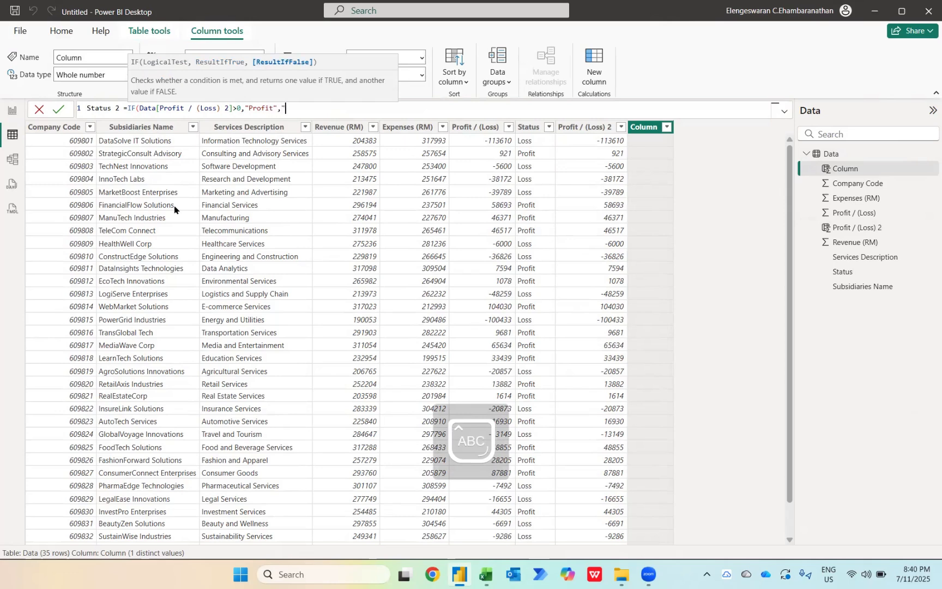
{"action": "type", "text": "Loss\")"}
{"action": "key", "text": "Return"}
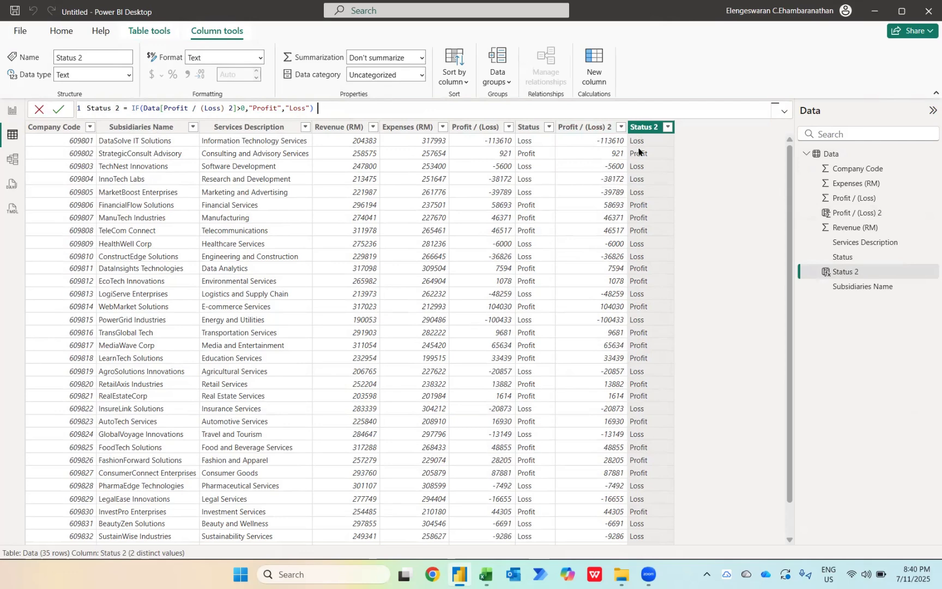
Return to the report view and start a new measure named Profit / (Loss) 3.
{"action": "left_click", "coordinate": [8, 112]}
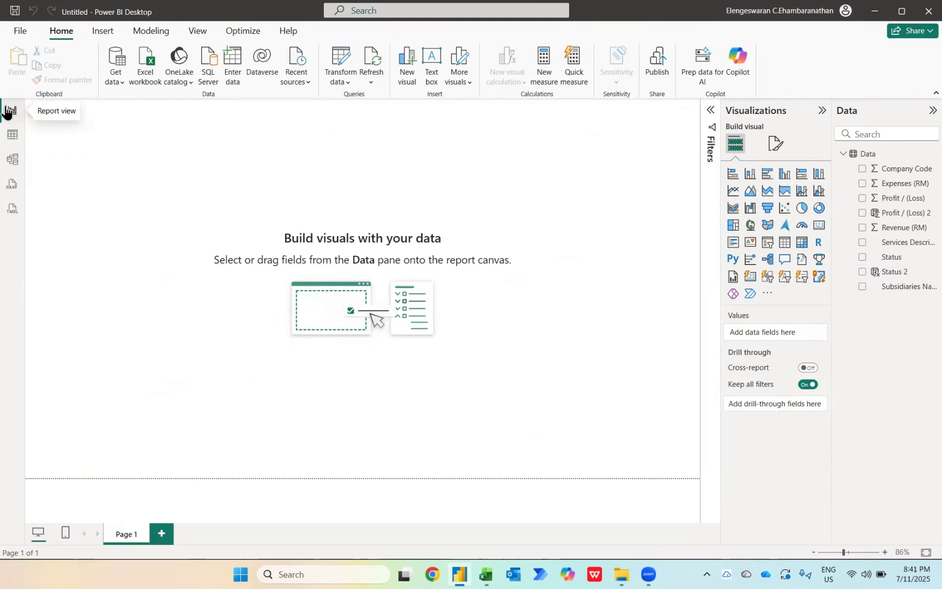
{"action": "left_click", "coordinate": [546, 62]}
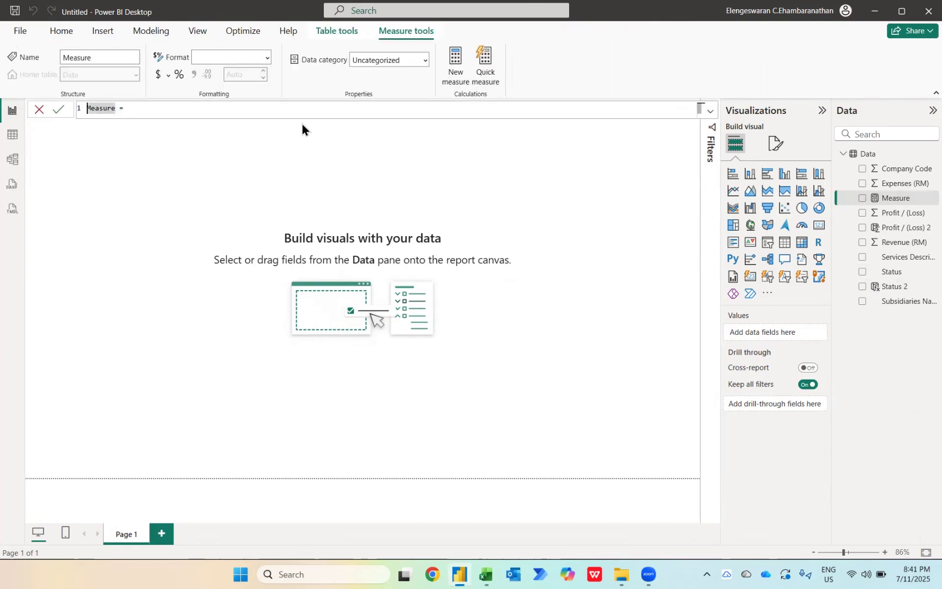
{"action": "type", "text": "Profit "}
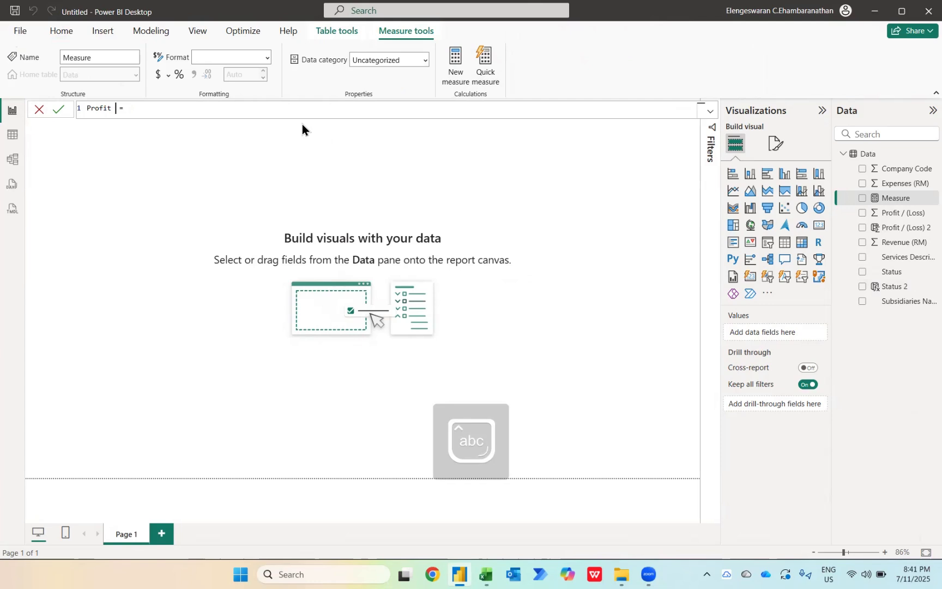
{"action": "type", "text": "/ (Loss) 3"}
{"action": "key", "text": "End"}
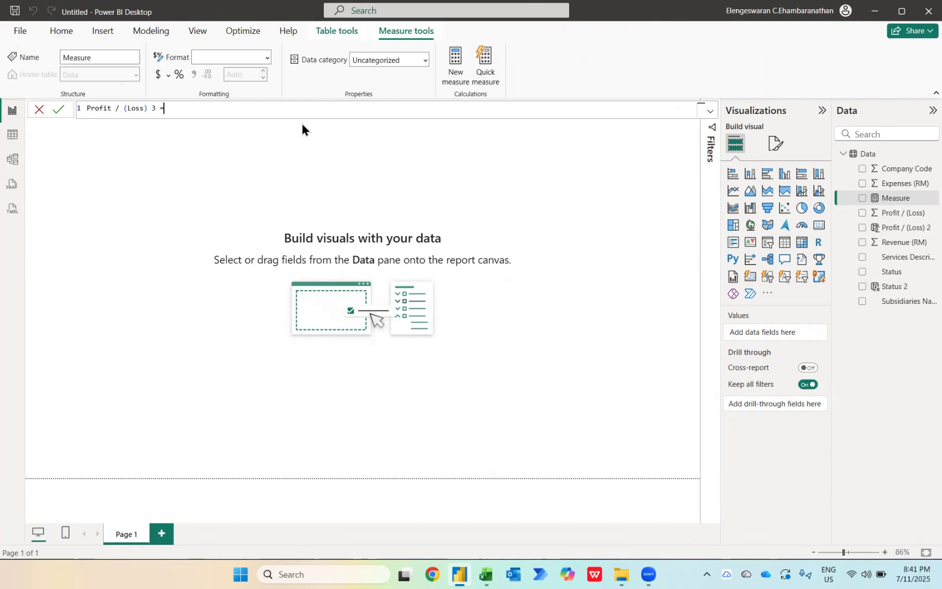
Begin the Profit / (Loss) 3 formula with SUM(Data[Revenue (RM)]) followed by a minus sign.
{"action": "type", "text": "revenue"}
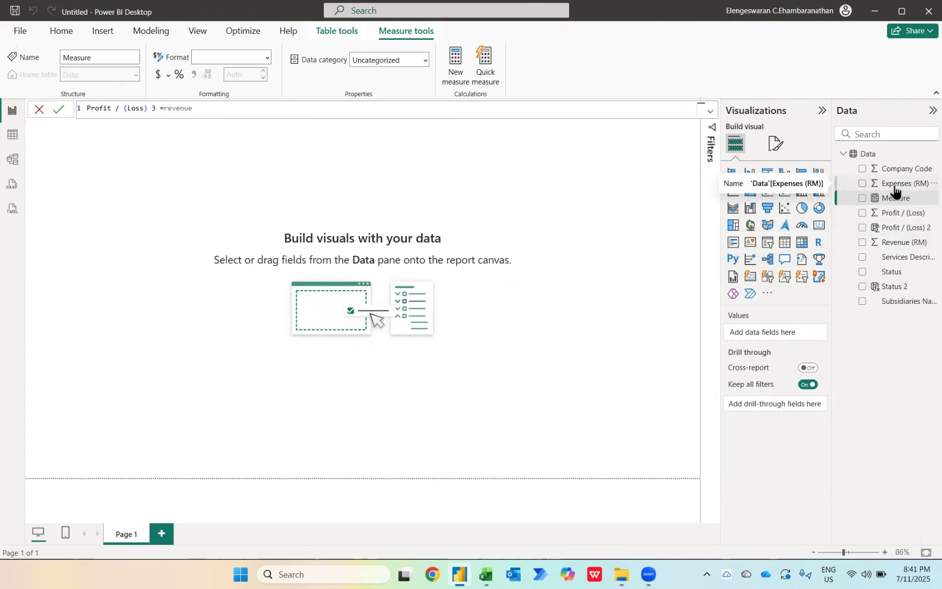
{"action": "key", "text": "ctrl+shift+Left"}
{"action": "key", "text": "ctrl+shift+Left"}
{"action": "type", "text": "=sum"}
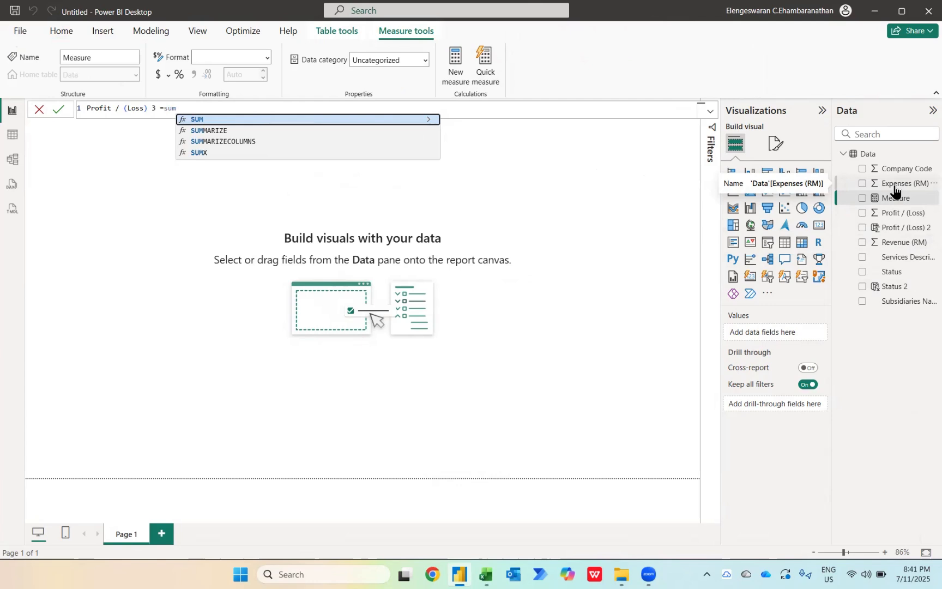
{"action": "key", "text": "Tab"}
{"action": "type", "text": "rev"}
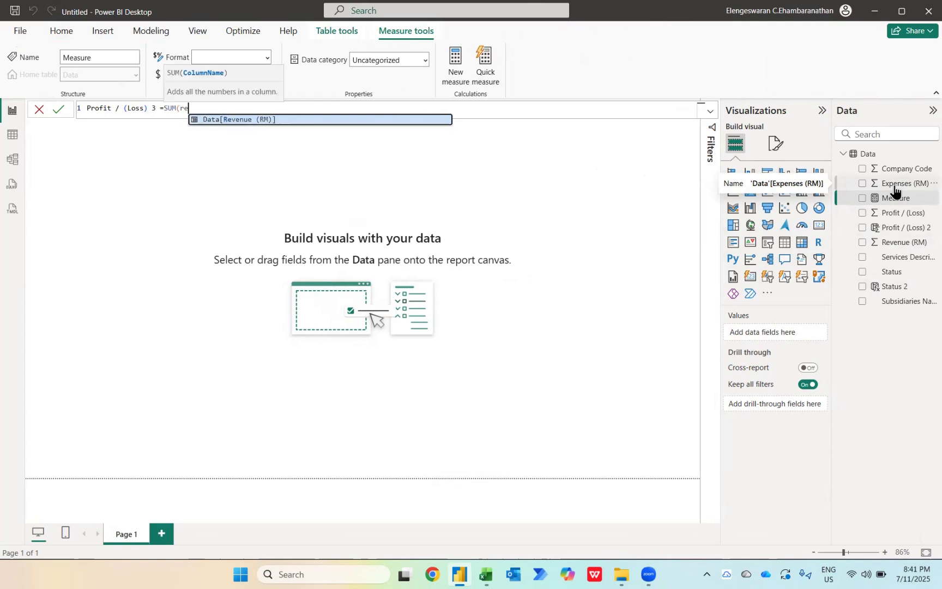
{"action": "key", "text": "Tab"}
{"action": "type", "text": ")-"}
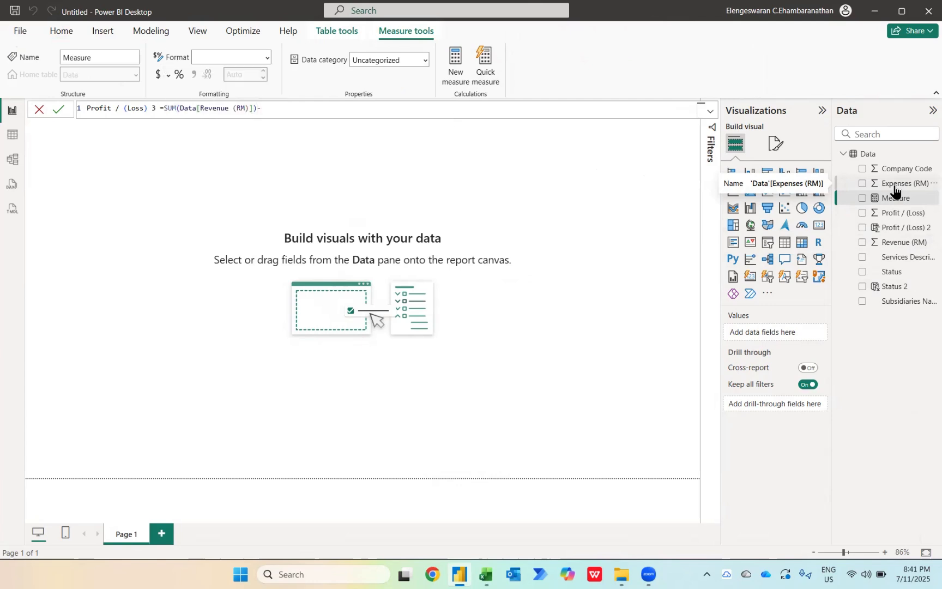
Complete the Profit / (Loss) 3 measure by subtracting SUM(Data[Expenses (RM)]) and commit it.
{"action": "type", "text": "sum"}
{"action": "key", "text": "Tab"}
{"action": "type", "text": "exp"}
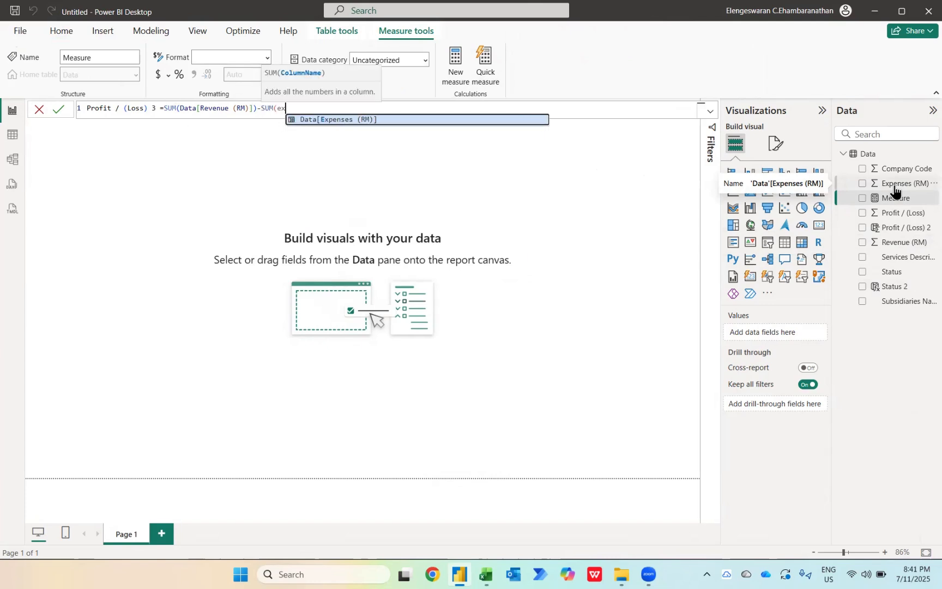
{"action": "key", "text": "Tab"}
{"action": "type", "text": ")"}
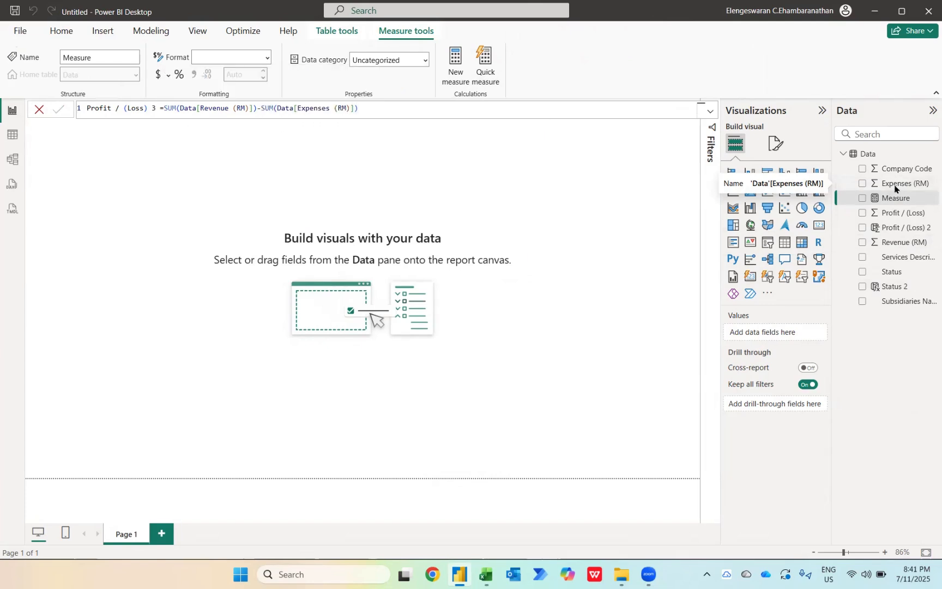
{"action": "key", "text": "Return"}
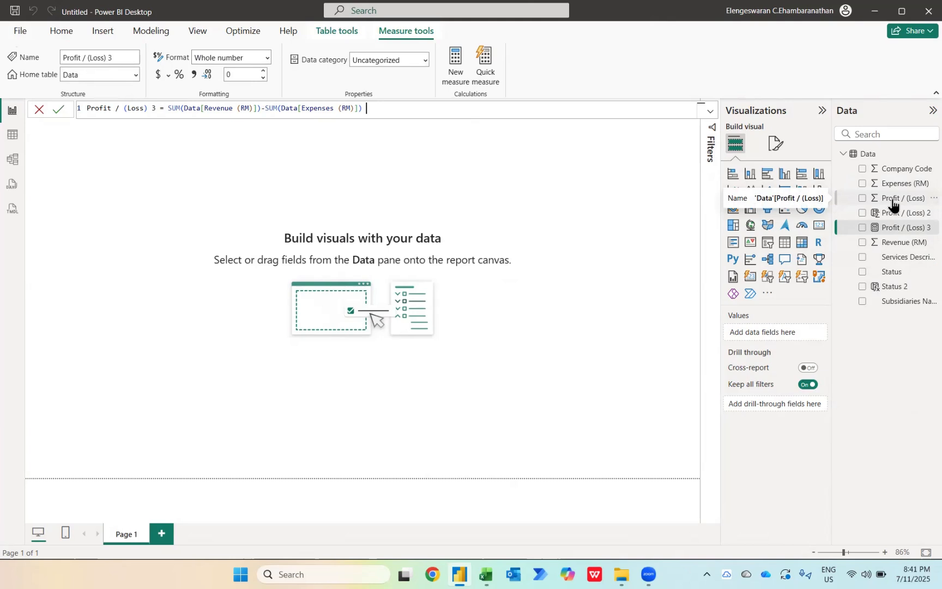
Create another new measure in the Data table and name it Status 3.
{"action": "left_click", "coordinate": [460, 83]}
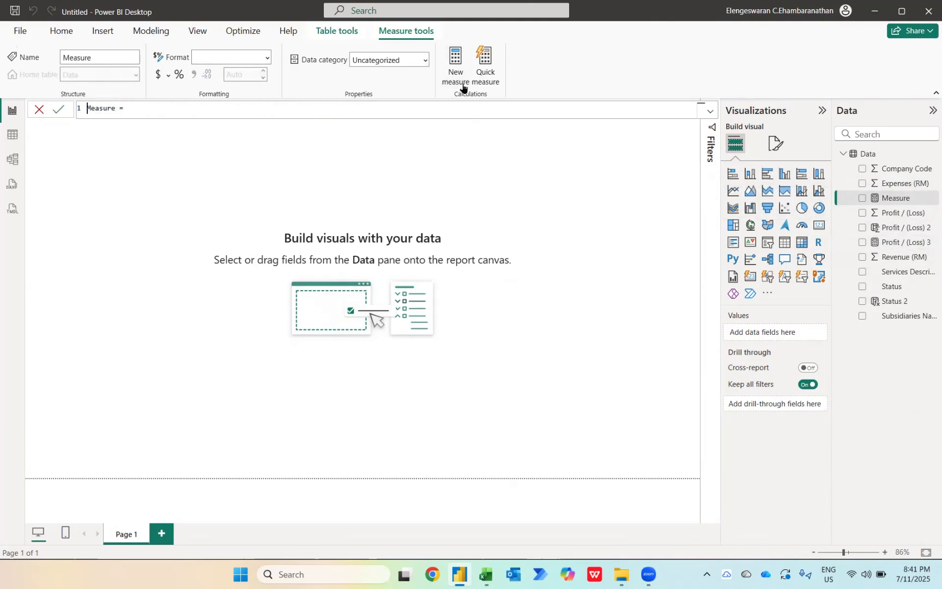
{"action": "type", "text": "Sta"}
{"action": "type", "text": "uts"}
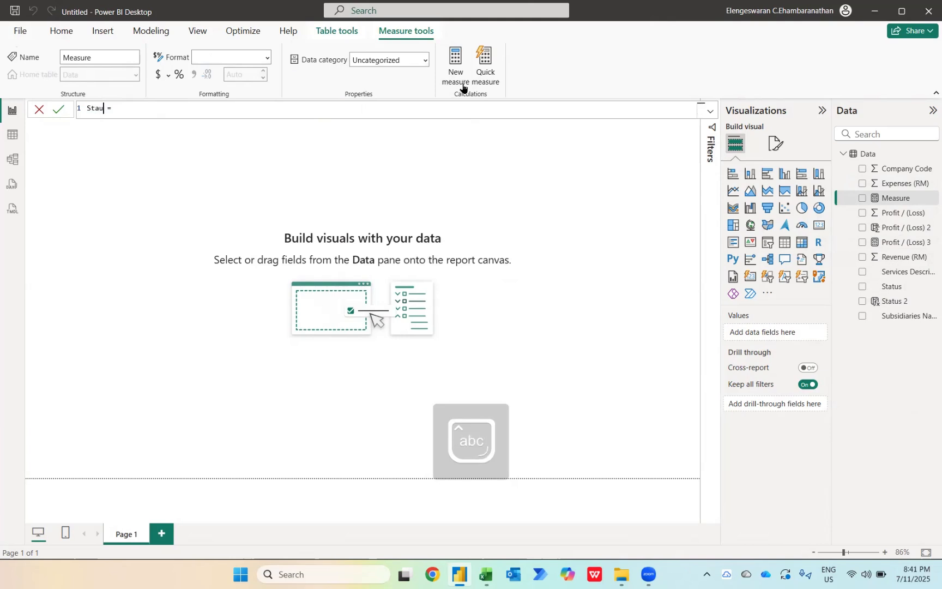
{"action": "key", "text": "BackSpace"}
{"action": "key", "text": "BackSpace"}
{"action": "key", "text": "BackSpace"}
{"action": "key", "text": "BackSpace"}
{"action": "type", "text": "tus"}
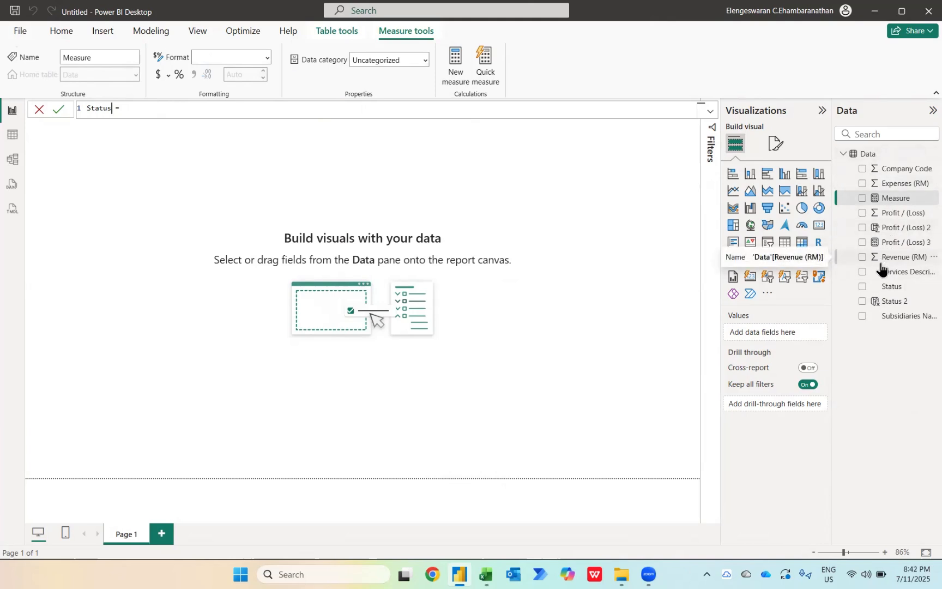
{"action": "type", "text": "3"}
Define Status 3 as IF([Profit / (Loss) 3]>0,"Profit","Loss") and commit the measure.
{"action": "key", "text": "End"}
{"action": "type", "text": "IF("}
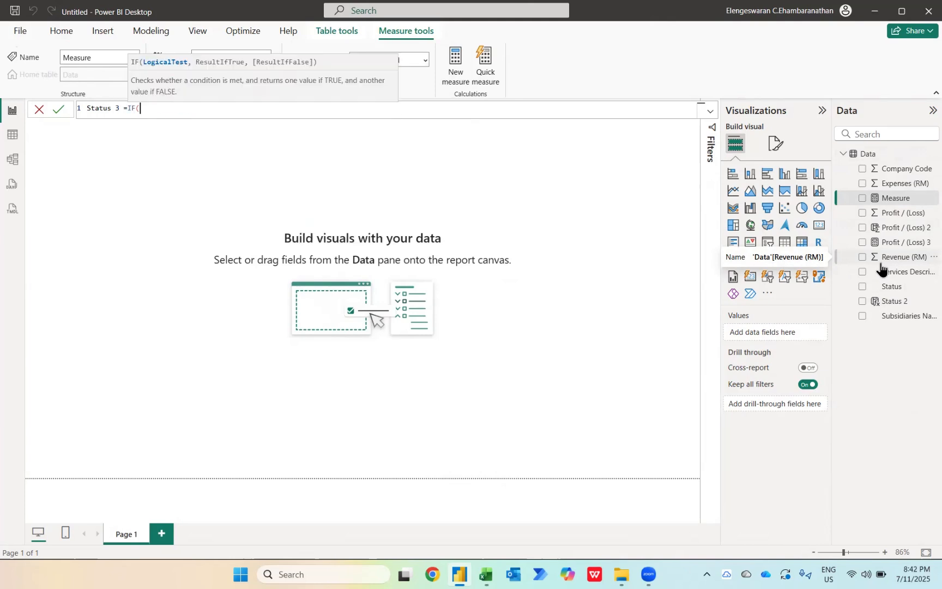
{"action": "type", "text": "prof"}
{"action": "key", "text": "Tab"}
{"action": "type", "text": ">0,\"P"}
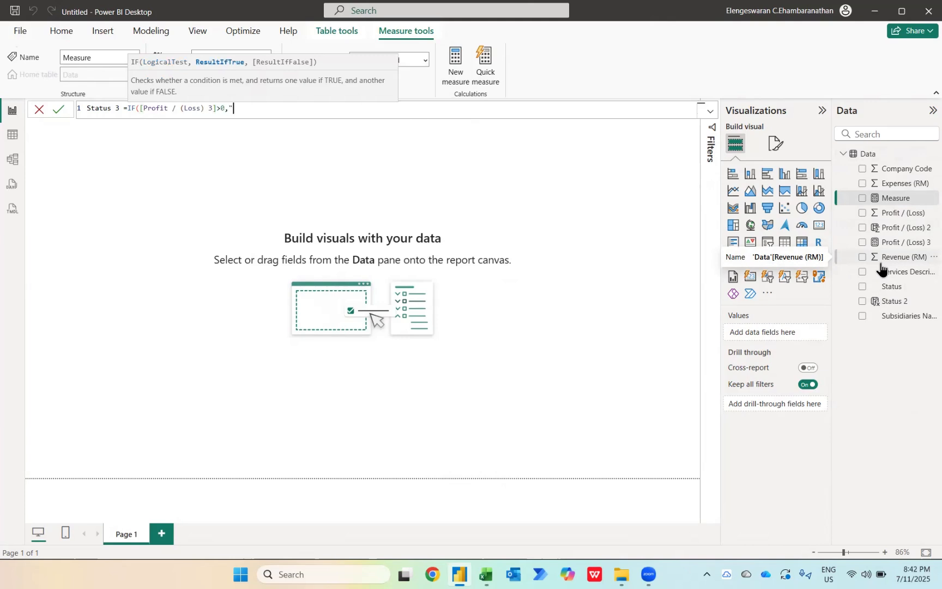
{"action": "type", "text": "rofit"}
{"action": "type", "text": "\","}
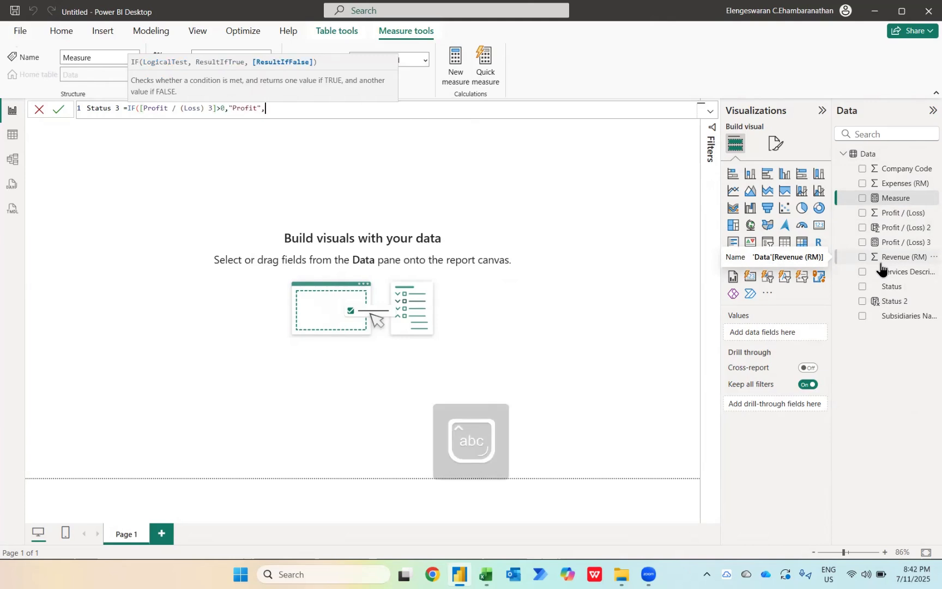
{"action": "type", "text": "\"Loss\")"}
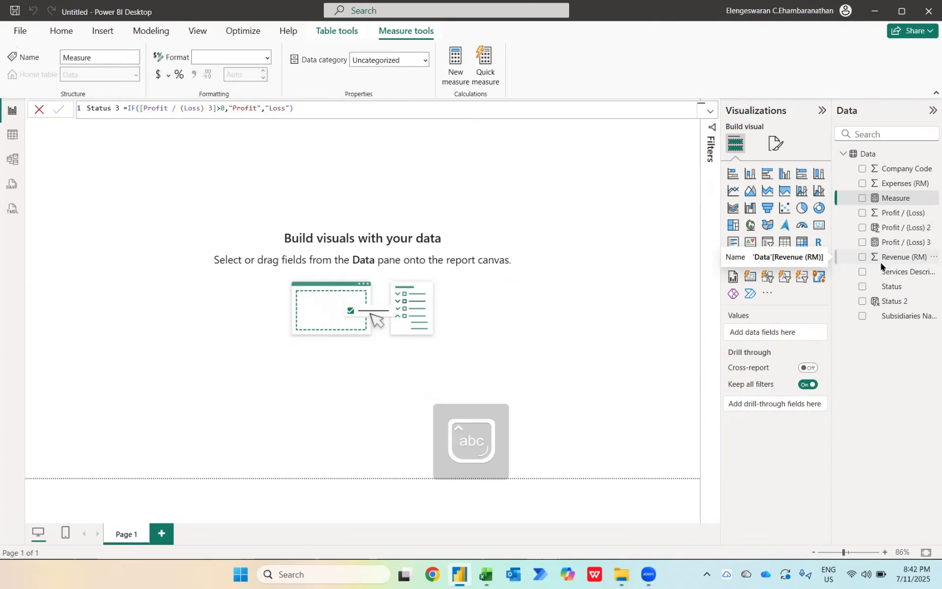
{"action": "key", "text": "Return"}
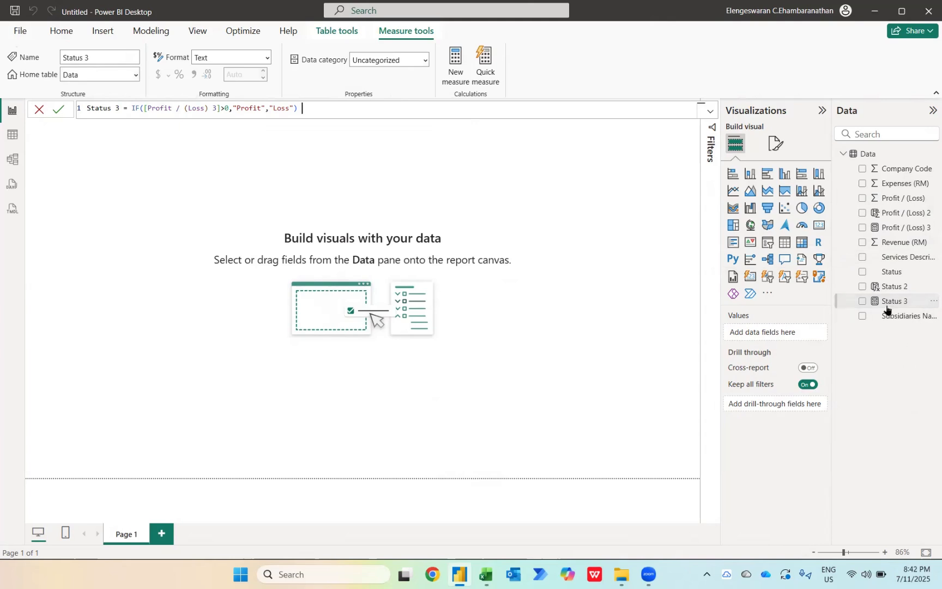
Add a slicer on Subsidiaries Name to the report page and set its style to Dropdown.
{"action": "left_click", "coordinate": [768, 246]}
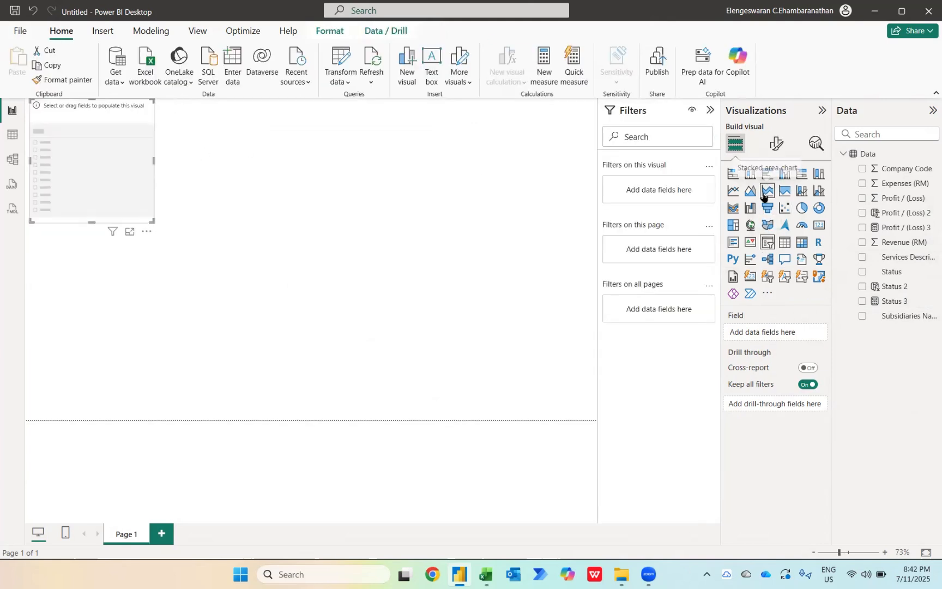
{"action": "left_click", "coordinate": [862, 317]}
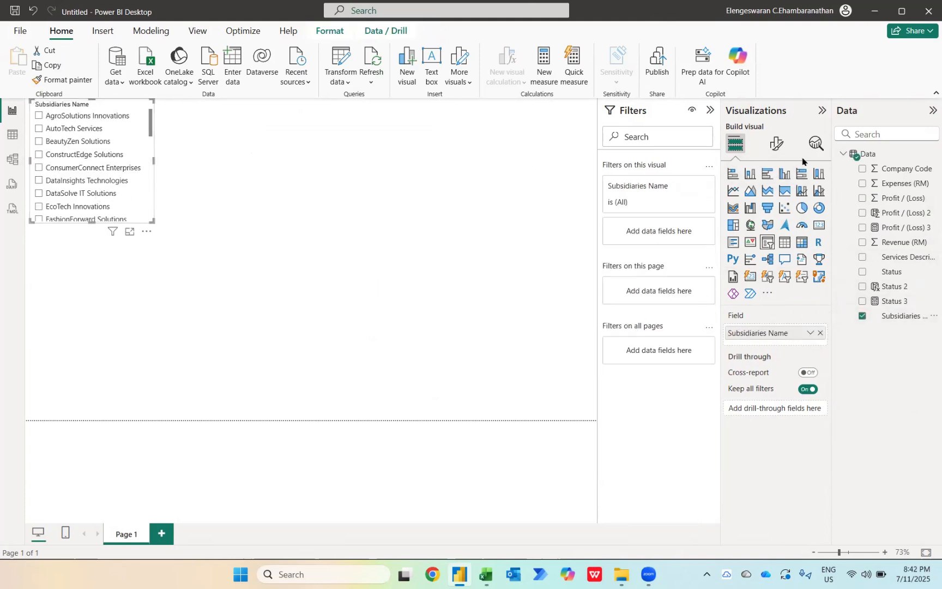
{"action": "left_click", "coordinate": [777, 143]}
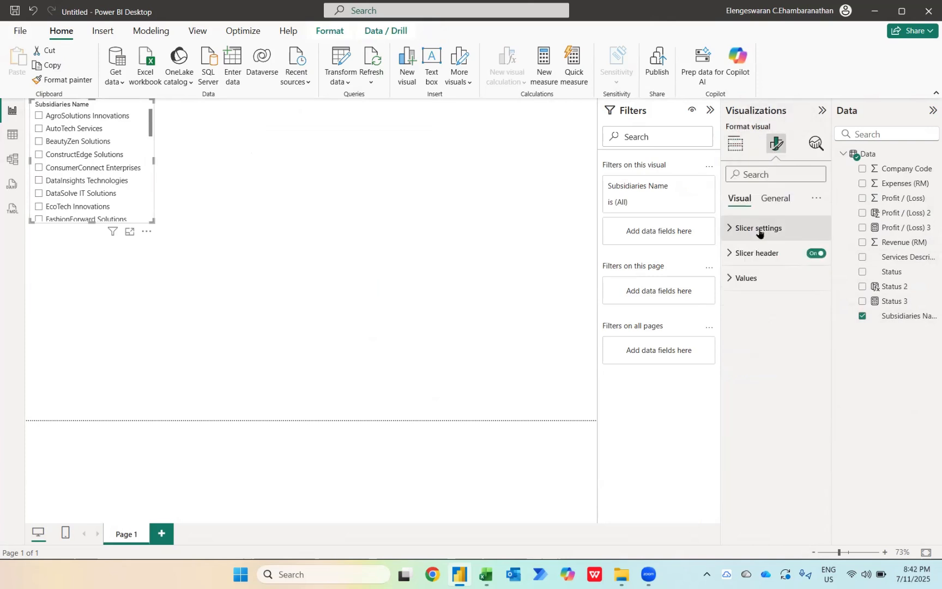
{"action": "left_click", "coordinate": [761, 229]}
{"action": "left_click", "coordinate": [749, 295]}
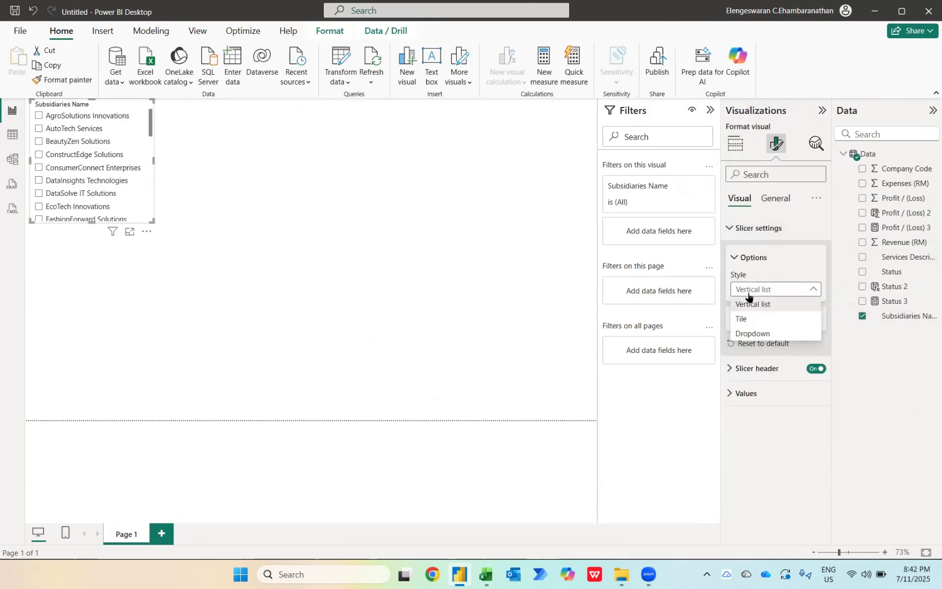
{"action": "left_click", "coordinate": [750, 333]}
Set the slicer's value and header font sizes to 20 and resize it to a wider, shorter box.
{"action": "left_click", "coordinate": [742, 396]}
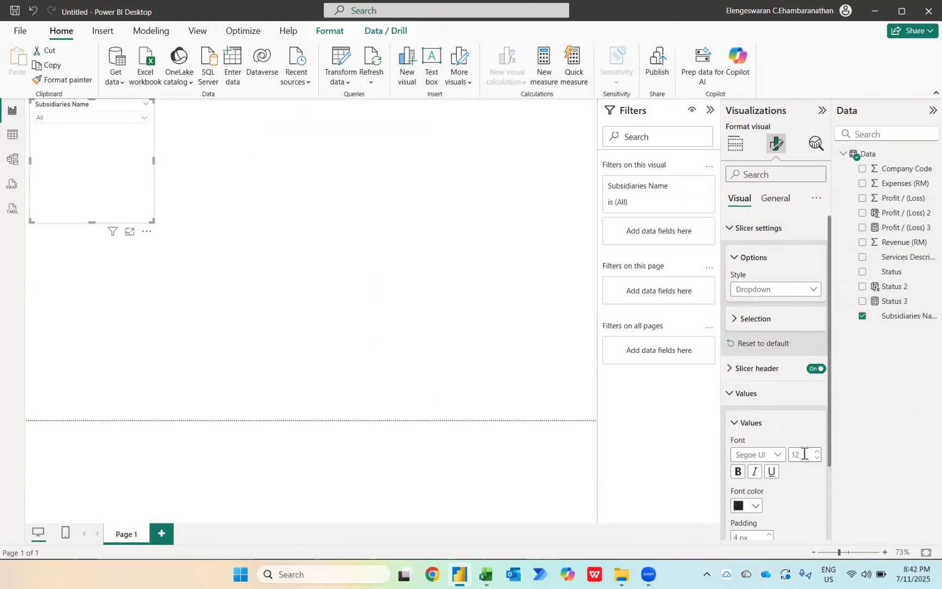
{"action": "double_click", "coordinate": [804, 454]}
{"action": "type", "text": "20"}
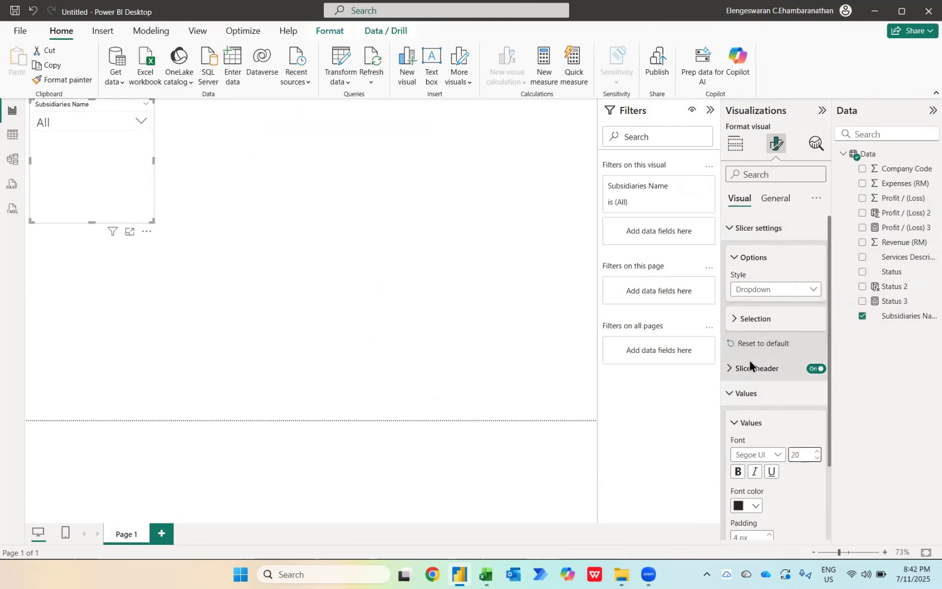
{"action": "left_click", "coordinate": [750, 362]}
{"action": "double_click", "coordinate": [797, 462]}
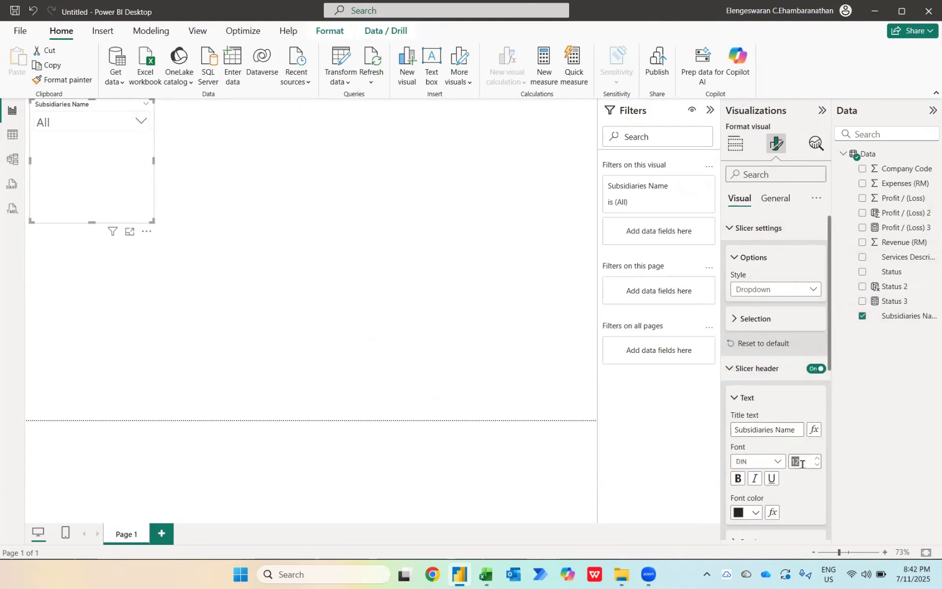
{"action": "type", "text": "20"}
{"action": "key", "text": "Return"}
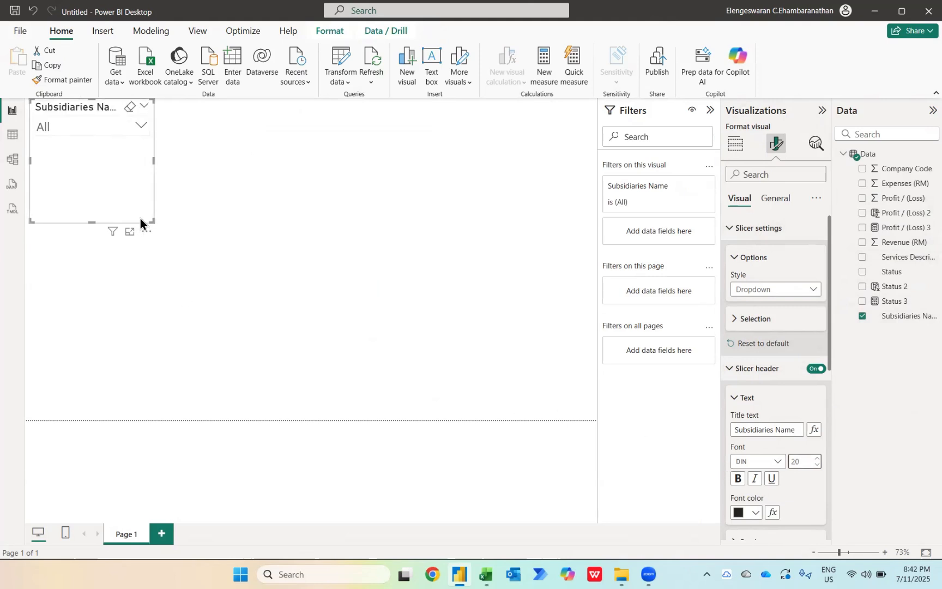
{"action": "left_click_drag", "start_coordinate": [153, 221], "coordinate": [223, 147]}
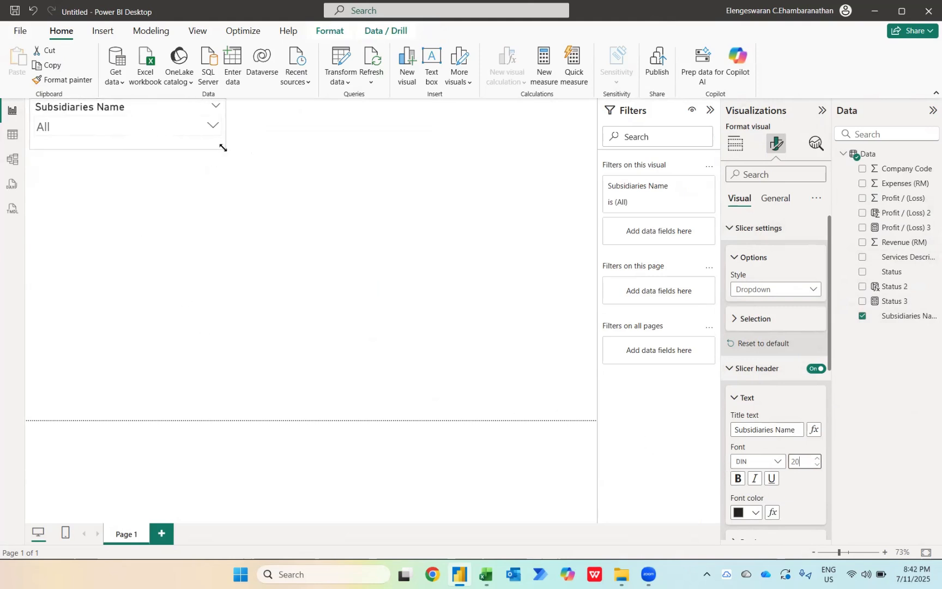
{"action": "left_click", "coordinate": [104, 173]}
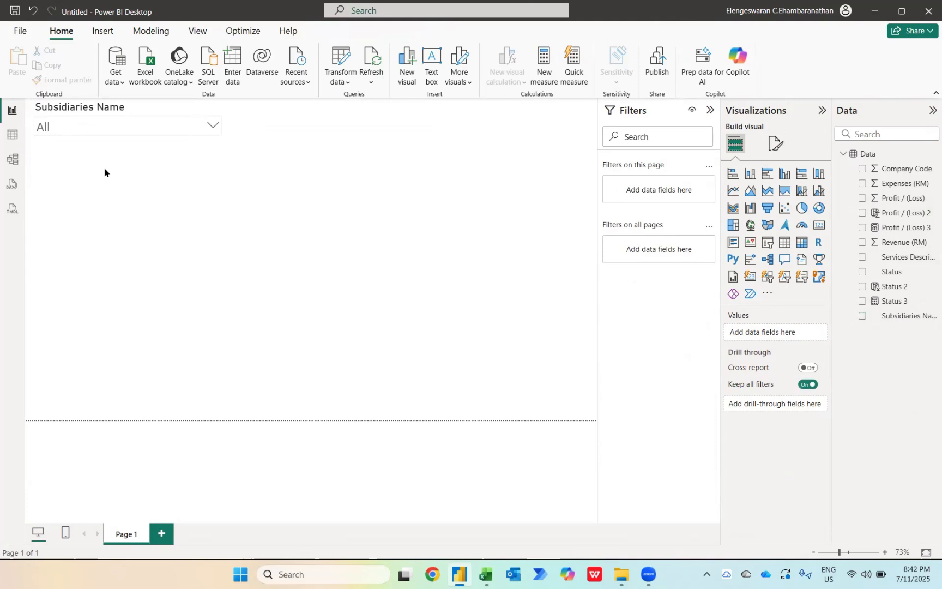
Add a card visual showing Profit / (Loss) 3 and place it directly beneath the slicer.
{"action": "left_click", "coordinate": [819, 225]}
{"action": "left_click_drag", "start_coordinate": [126, 234], "coordinate": [128, 205]}
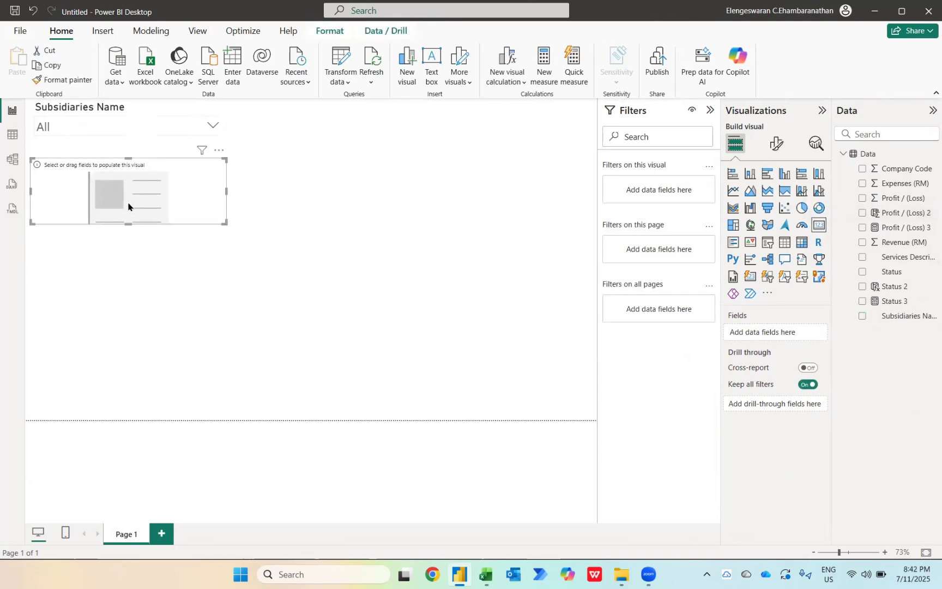
{"action": "left_click", "coordinate": [862, 228]}
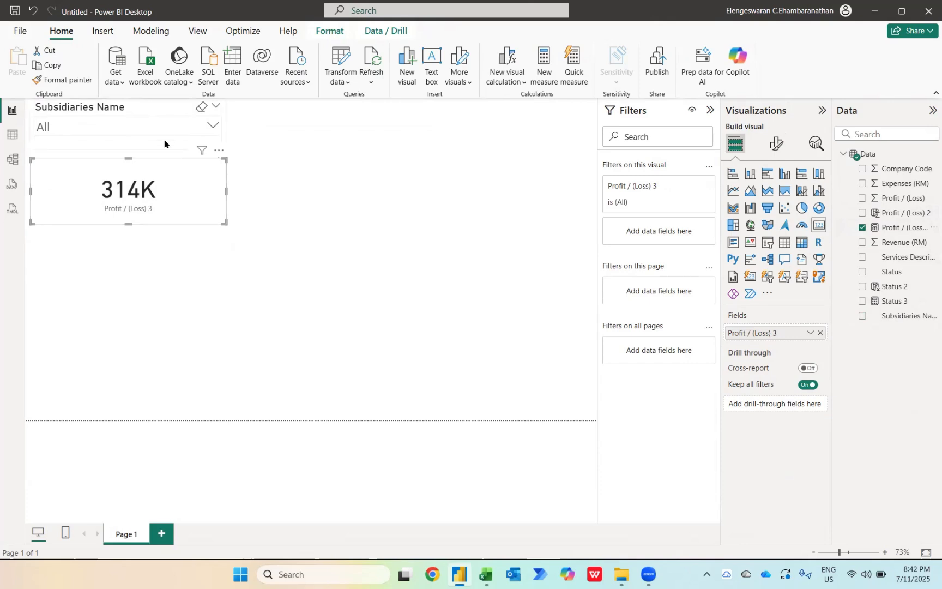
Test the slicer by filtering to AgroSolutions Innovations, and clear the selection.
{"action": "left_click", "coordinate": [140, 133]}
{"action": "left_click", "coordinate": [85, 146]}
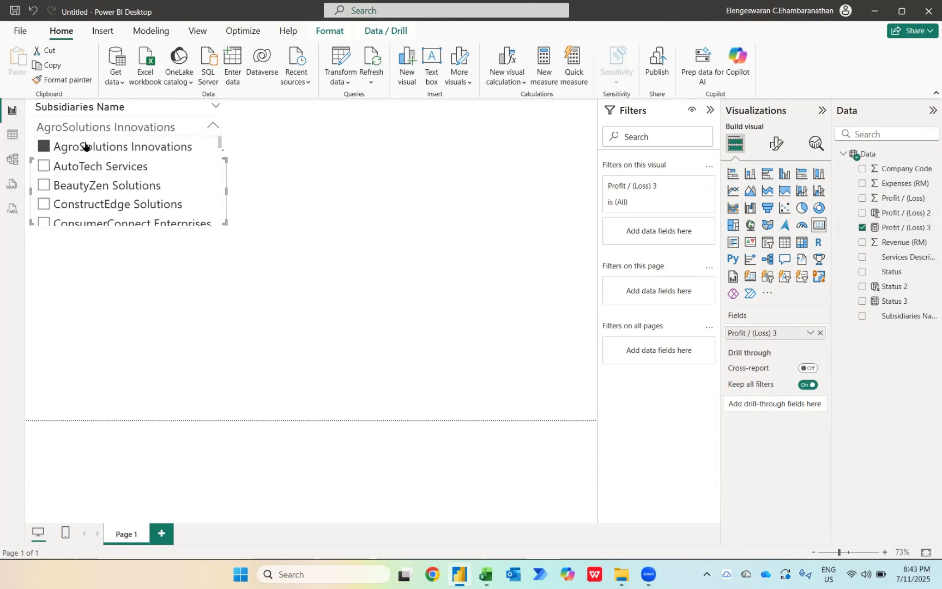
{"action": "left_click", "coordinate": [83, 279]}
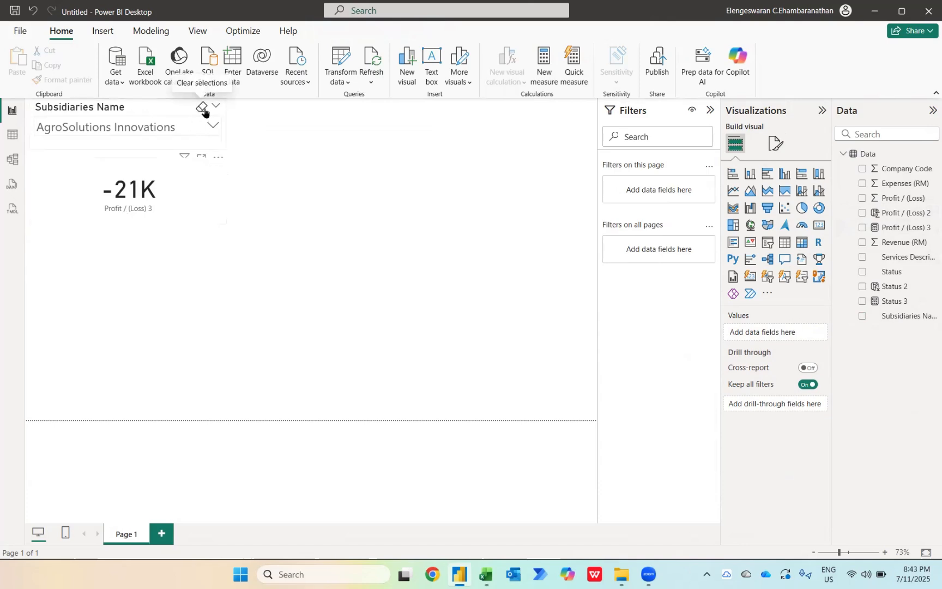
{"action": "left_click", "coordinate": [204, 106]}
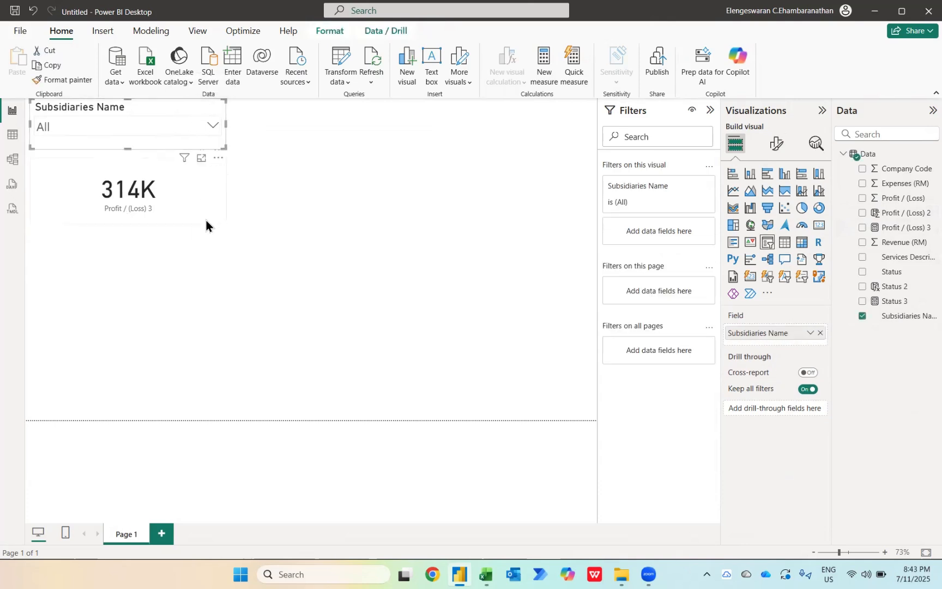
Filter the report page to AgroSolutions Innovations with the Subsidiaries Name slicer.
{"action": "left_click", "coordinate": [186, 132]}
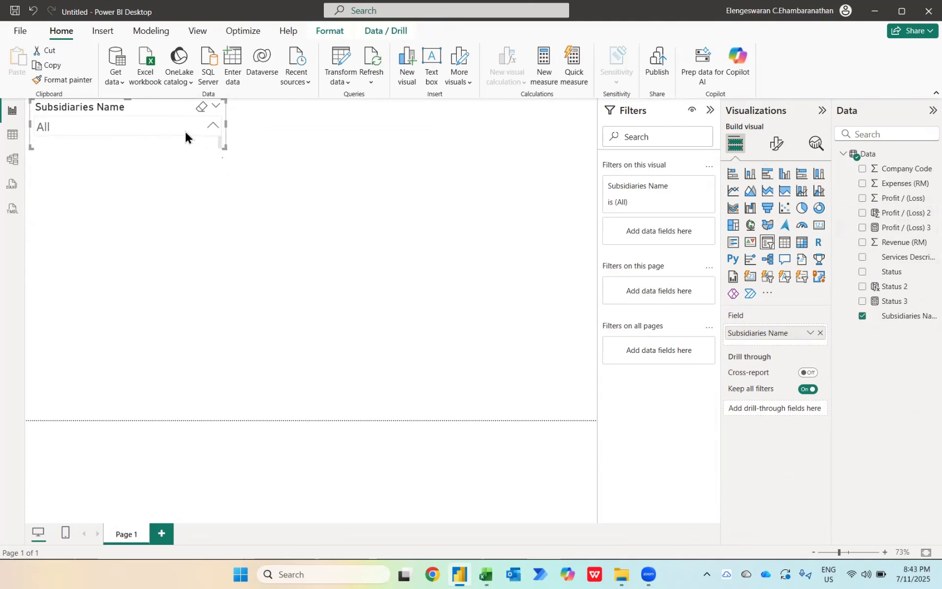
{"action": "left_click", "coordinate": [111, 152]}
{"action": "left_click", "coordinate": [118, 291]}
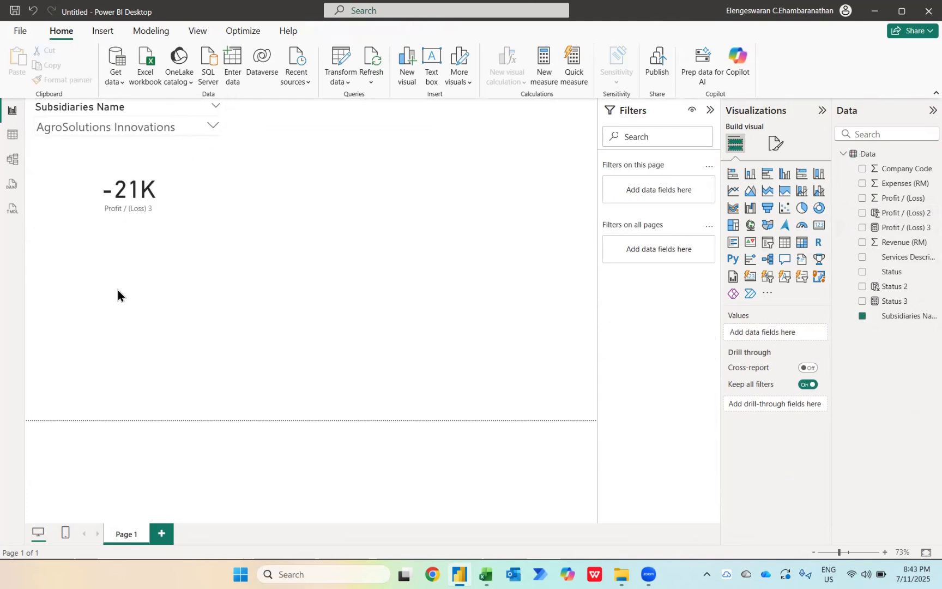
Set the display units of the Profit / (Loss) 3 card's callout value to None.
{"action": "left_click", "coordinate": [183, 191]}
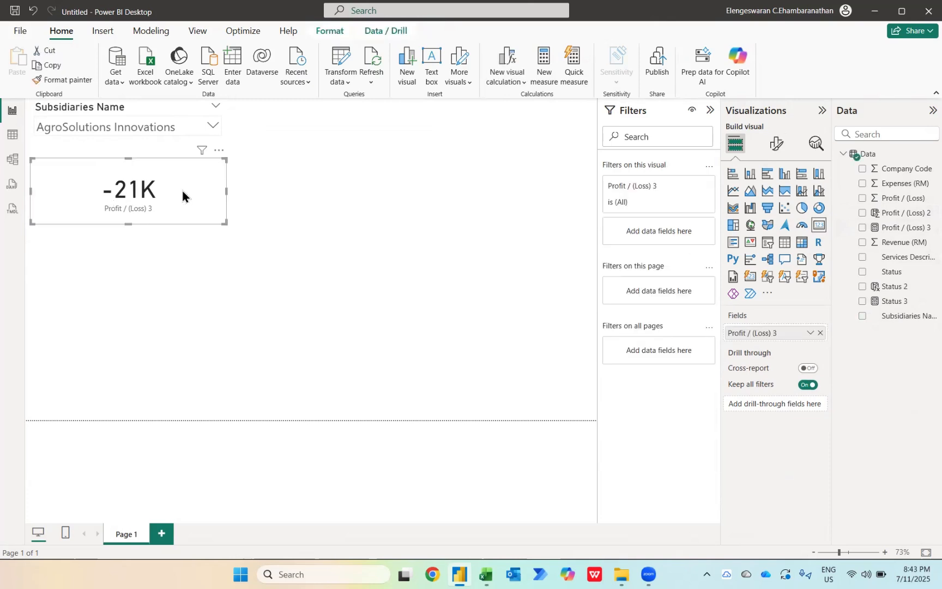
{"action": "left_click", "coordinate": [771, 147]}
{"action": "left_click", "coordinate": [759, 228]}
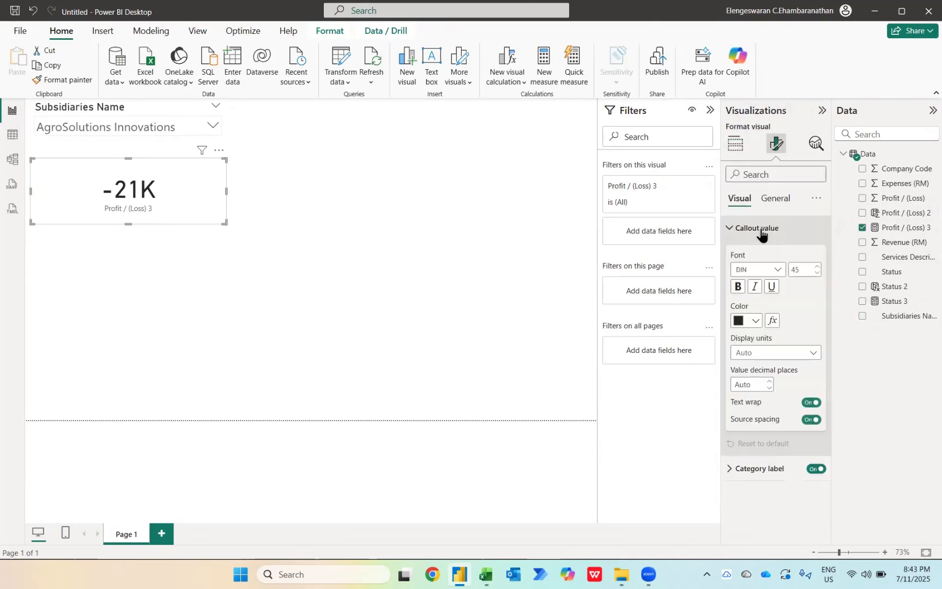
{"action": "left_click", "coordinate": [762, 353]}
{"action": "left_click", "coordinate": [746, 383]}
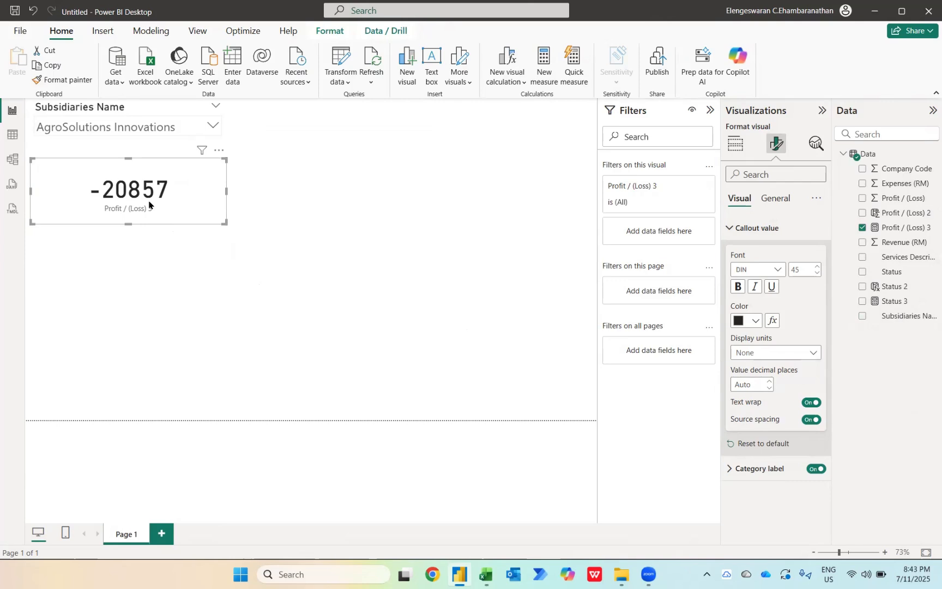
In the model view, give the Profit / (Loss) 3 measure the custom format #,0;(#,0) and return to the report view.
{"action": "left_click", "coordinate": [13, 163]}
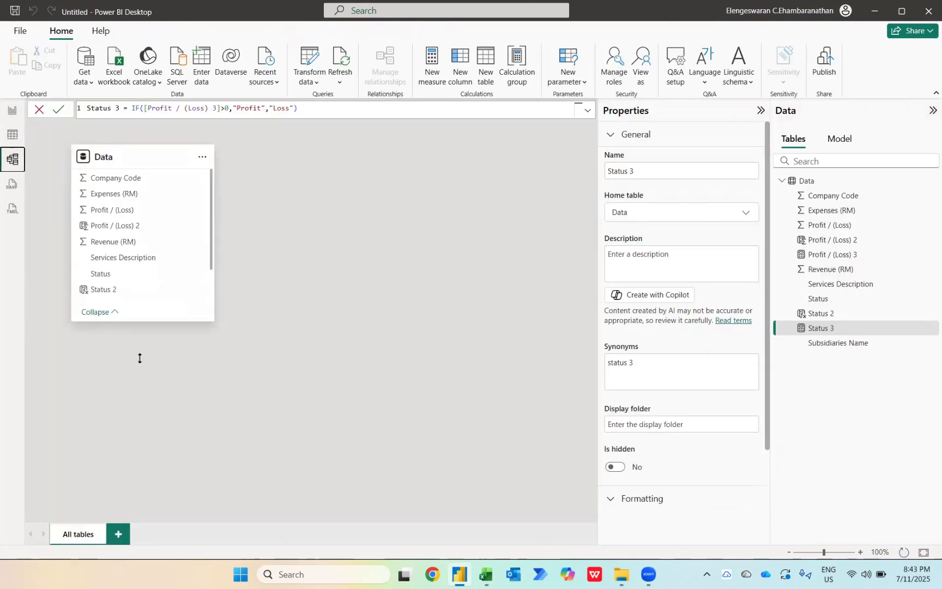
{"action": "left_click", "coordinate": [114, 321]}
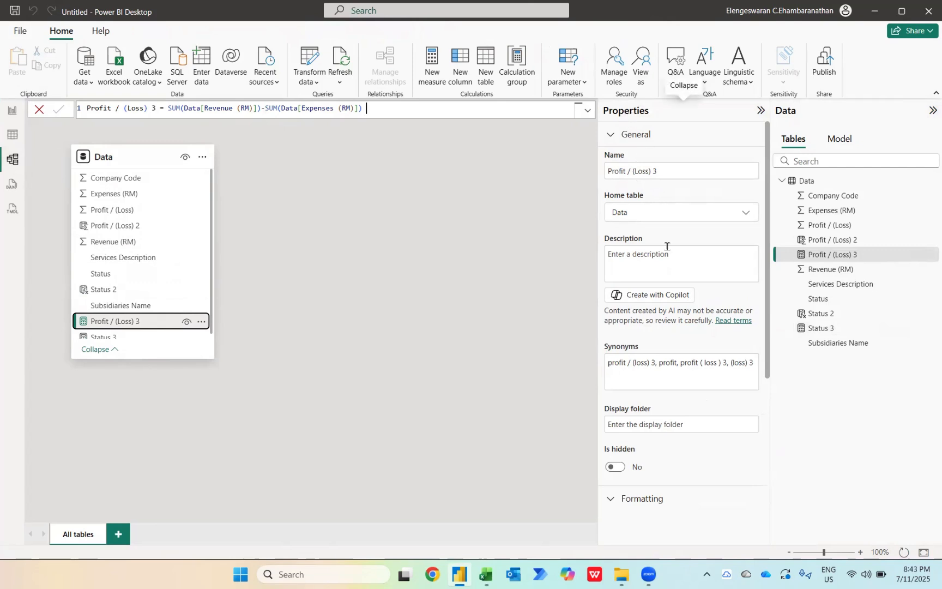
{"action": "scroll", "coordinate": [667, 364], "scroll_direction": "down", "scroll_amount": 5}
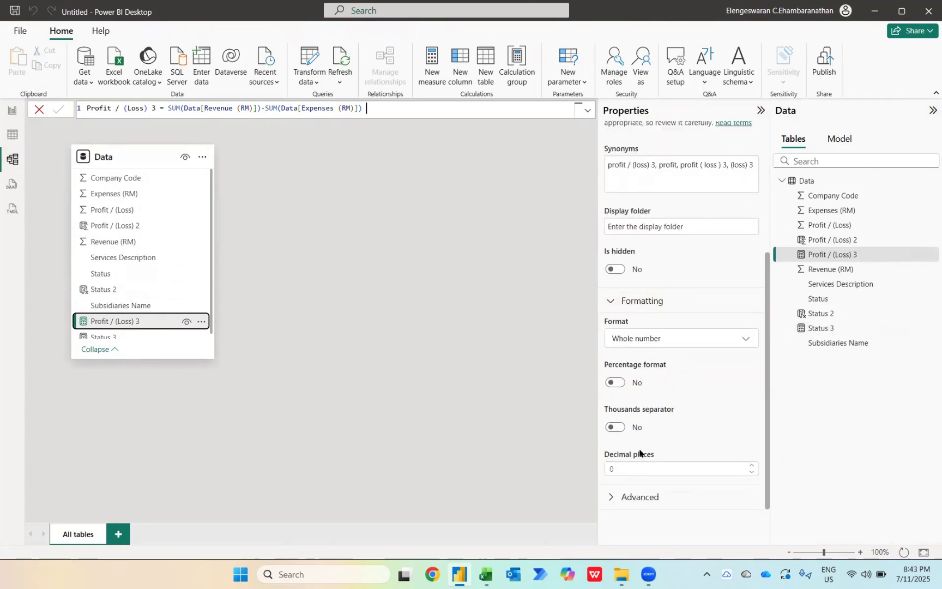
{"action": "left_click", "coordinate": [618, 345]}
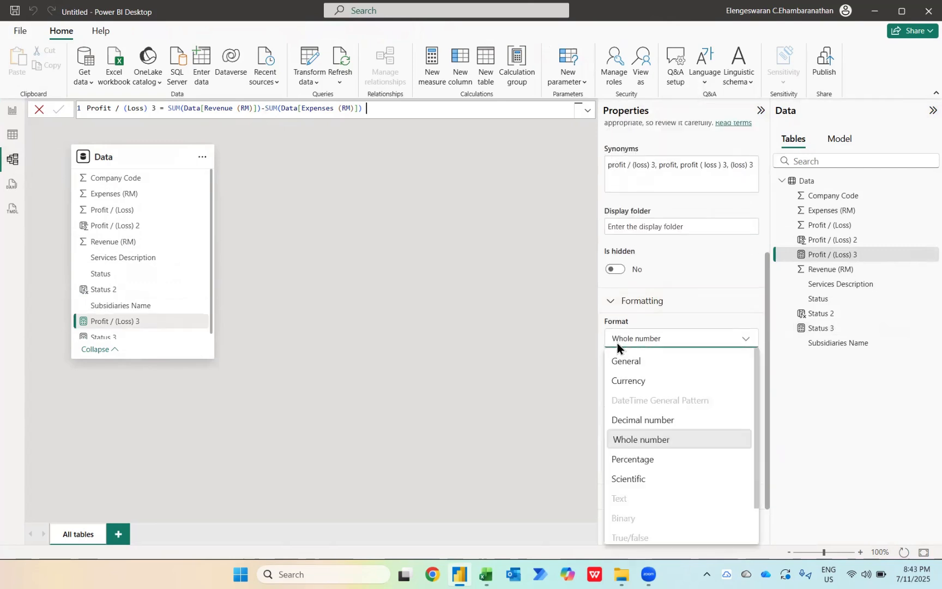
{"action": "scroll", "coordinate": [667, 450], "scroll_direction": "down", "scroll_amount": 1}
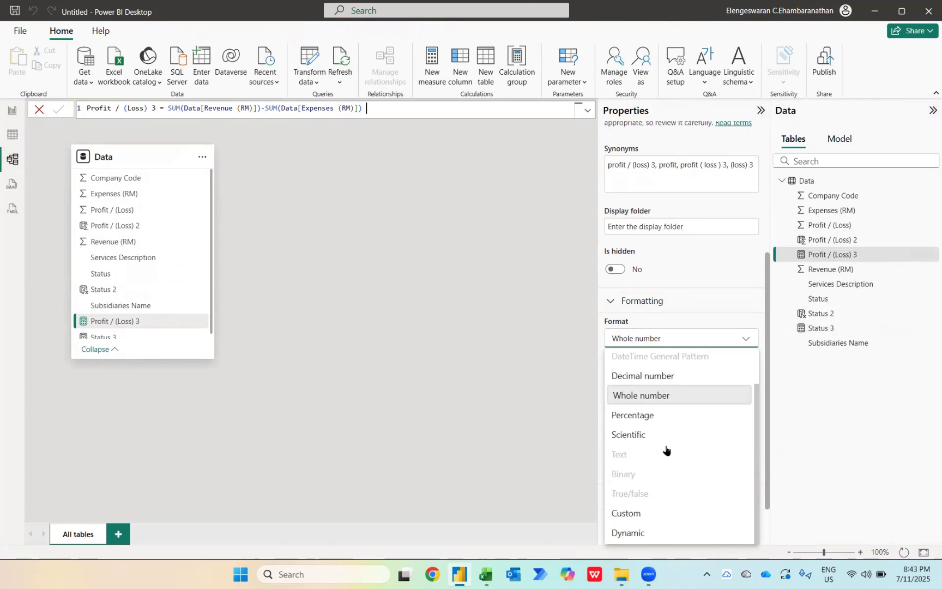
{"action": "left_click", "coordinate": [630, 518]}
{"action": "left_click", "coordinate": [623, 452]}
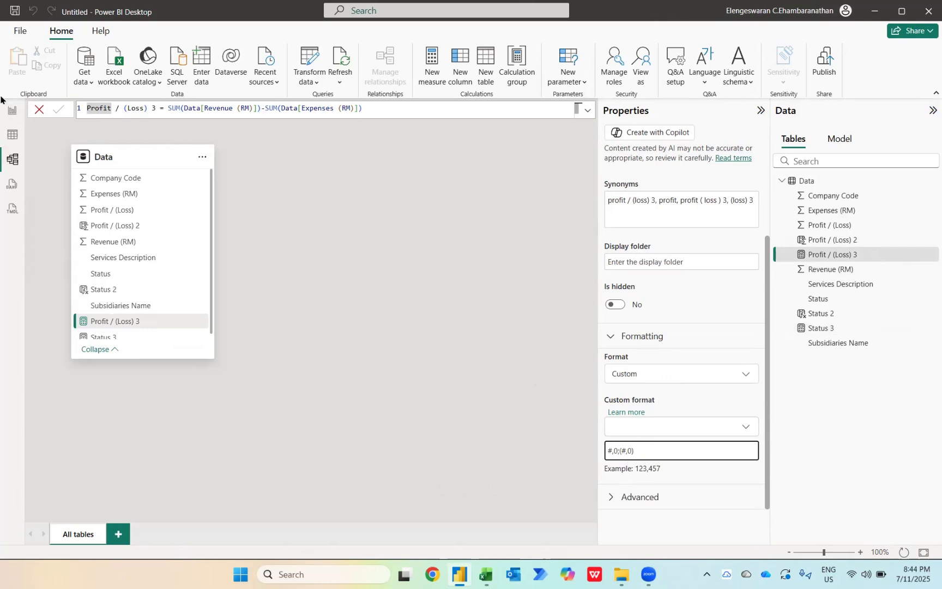
{"action": "left_click", "coordinate": [13, 116]}
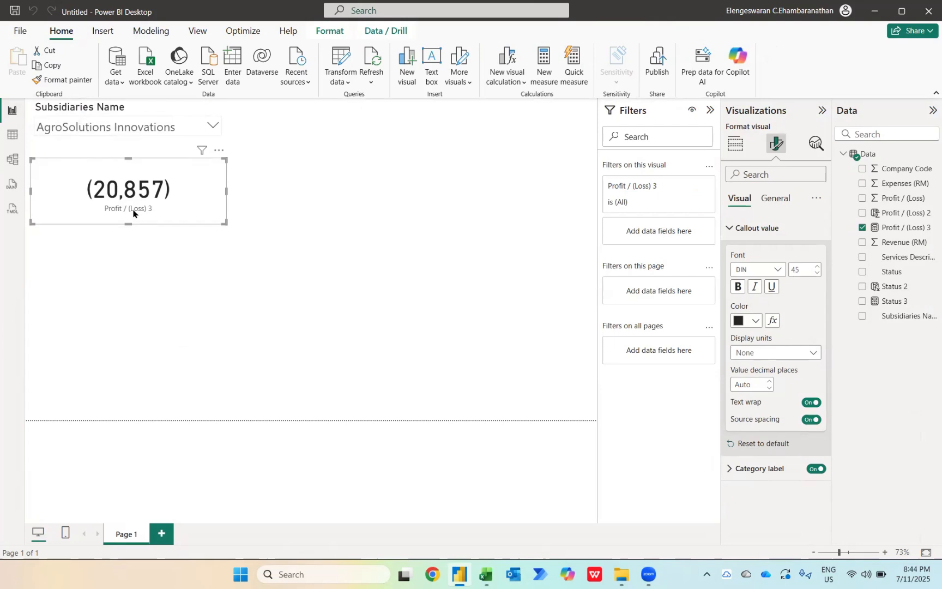
Add a new report page and place a slicer on it based on the Status field.
{"action": "left_click", "coordinate": [162, 534]}
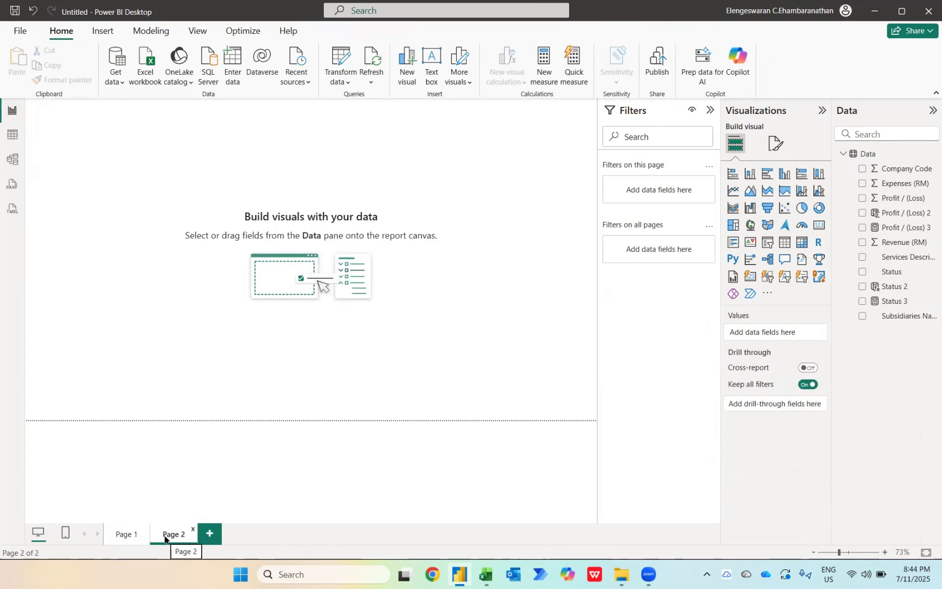
{"action": "left_click", "coordinate": [767, 243]}
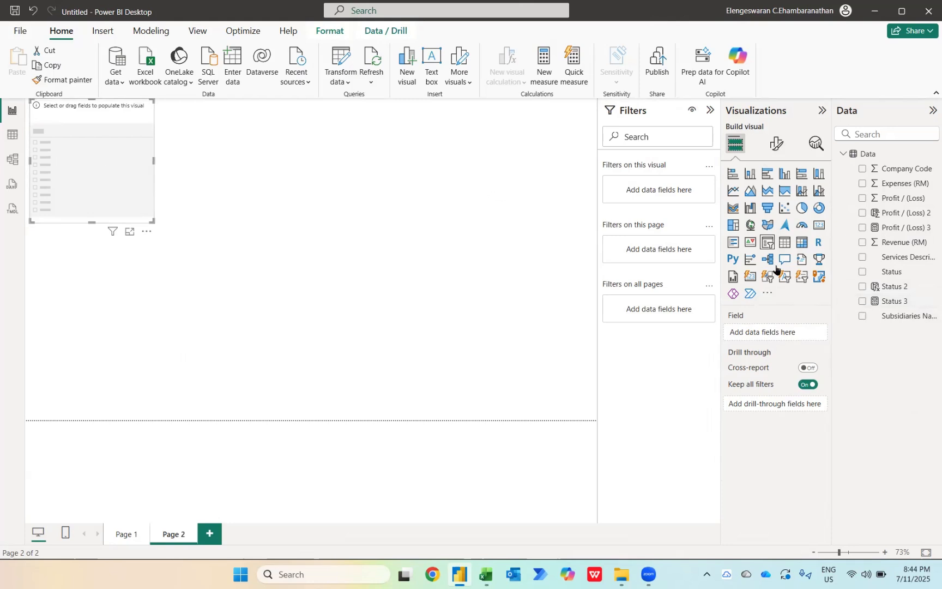
{"action": "left_click", "coordinate": [862, 272]}
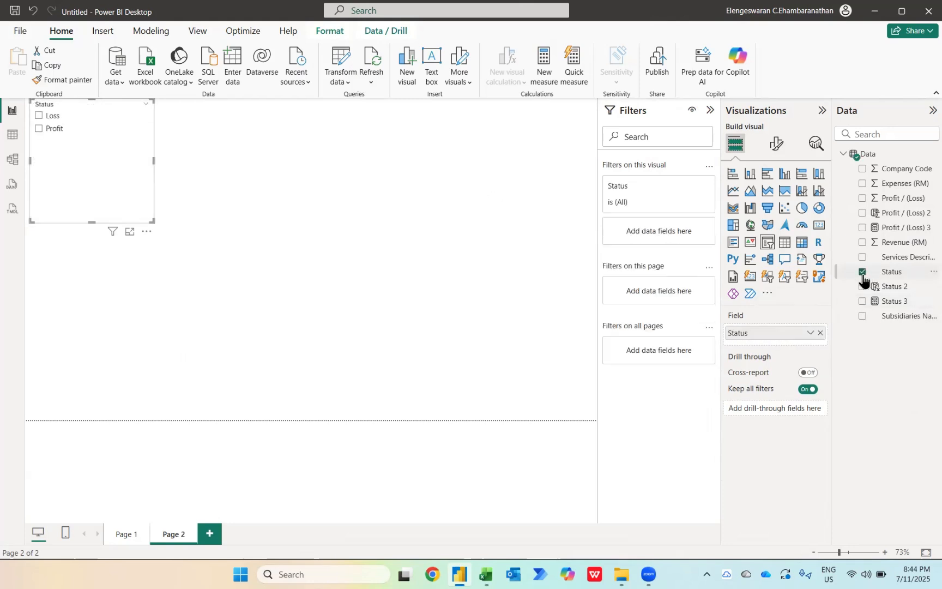
{"action": "left_click", "coordinate": [862, 272]}
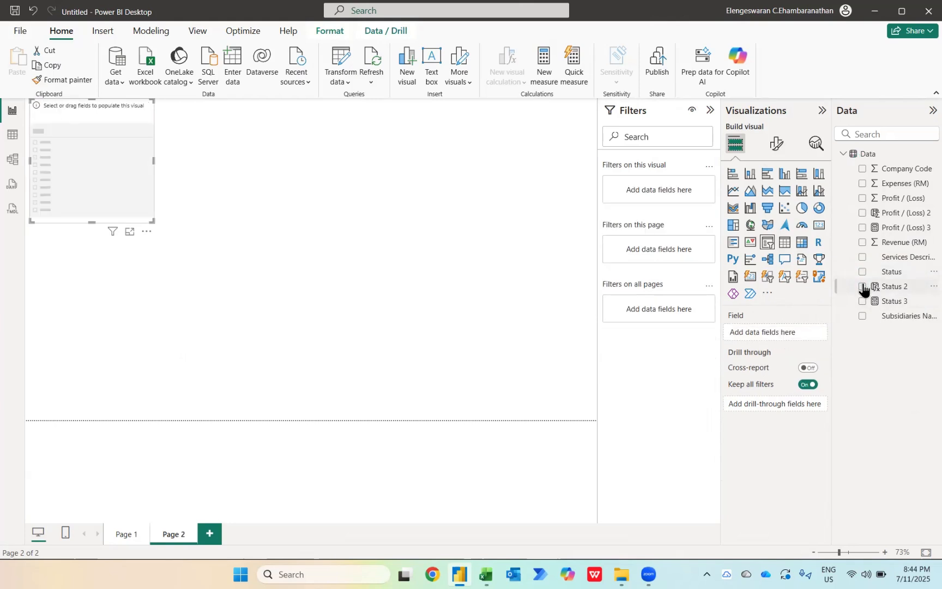
{"action": "left_click", "coordinate": [862, 287]}
{"action": "left_click", "coordinate": [862, 287]}
{"action": "left_click", "coordinate": [862, 272]}
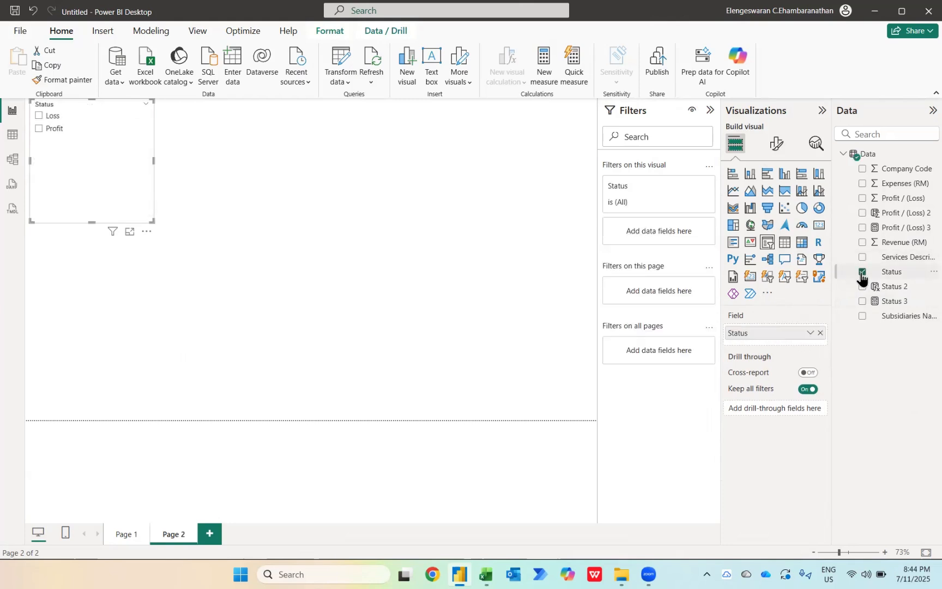
Change the Status slicer's style to Tile and resize it into a short, wide strip with both tiles side by side.
{"action": "left_click", "coordinate": [776, 143]}
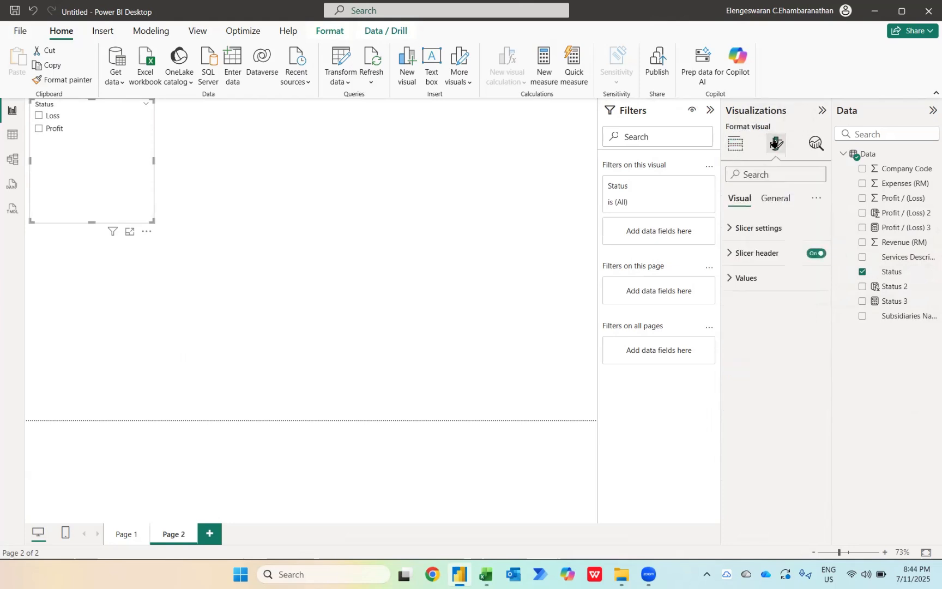
{"action": "left_click", "coordinate": [755, 227]}
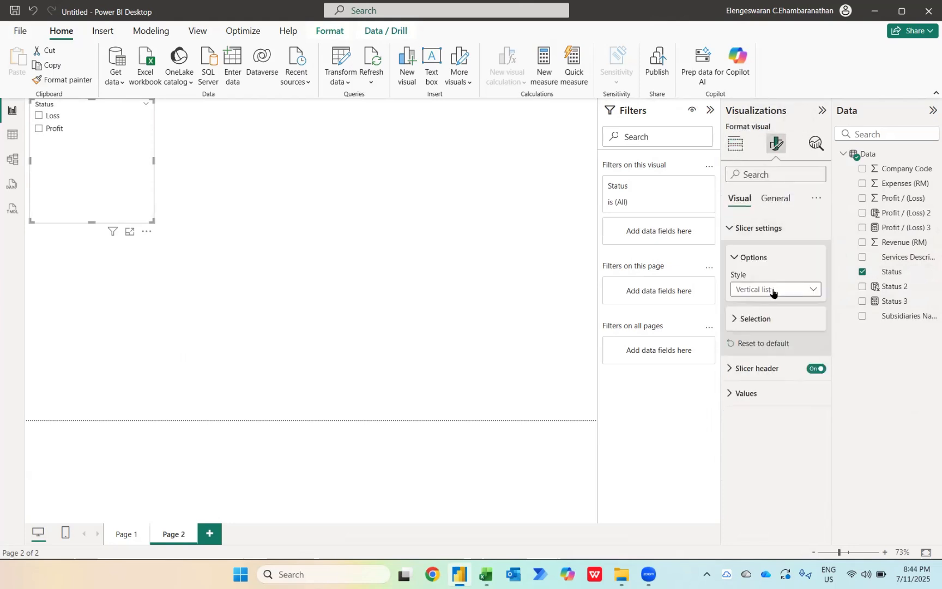
{"action": "left_click", "coordinate": [774, 290]}
{"action": "left_click", "coordinate": [748, 322]}
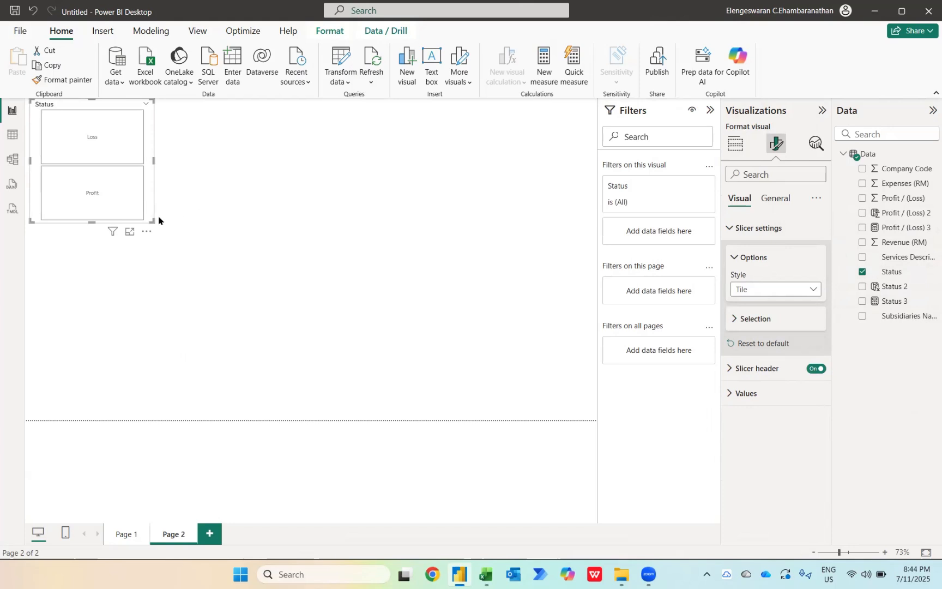
{"action": "left_click_drag", "start_coordinate": [153, 221], "coordinate": [217, 135]}
{"action": "left_click", "coordinate": [87, 129]}
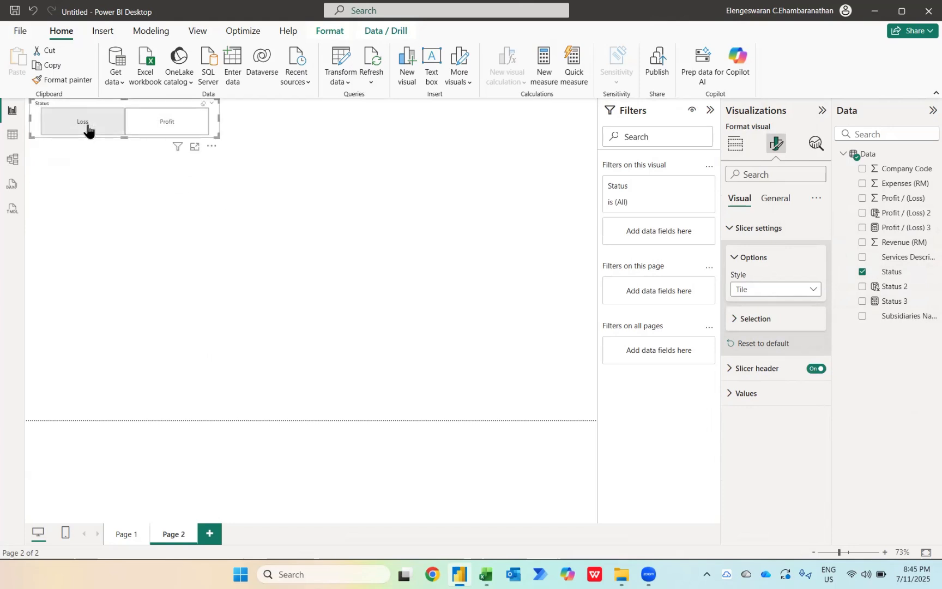
{"action": "left_click", "coordinate": [112, 208]}
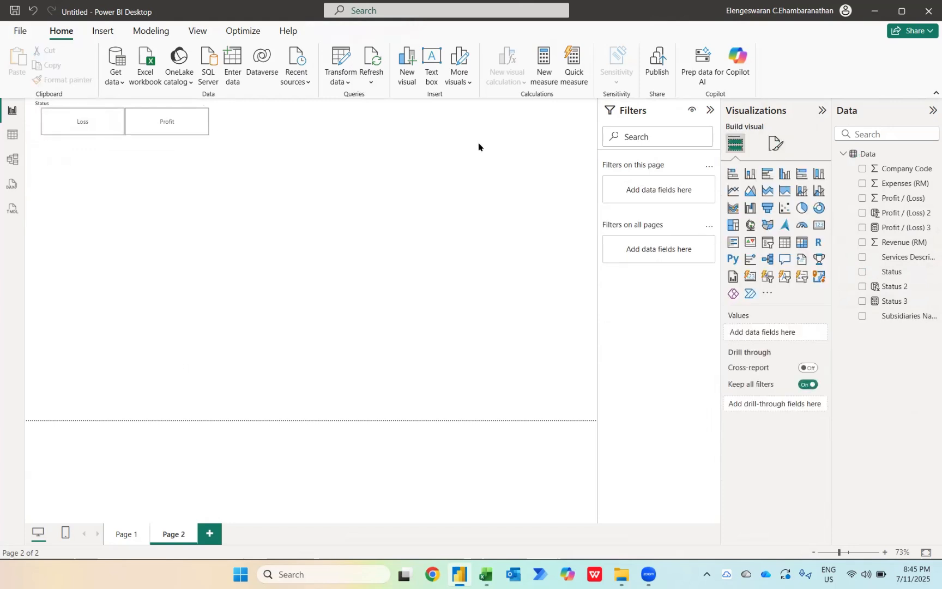
Add a table of Subsidiaries Name and Profit / (Loss) 3, enlarge it, and sort it by Profit / (Loss) 3 in descending order.
{"action": "left_click", "coordinate": [783, 251]}
{"action": "left_click", "coordinate": [862, 318]}
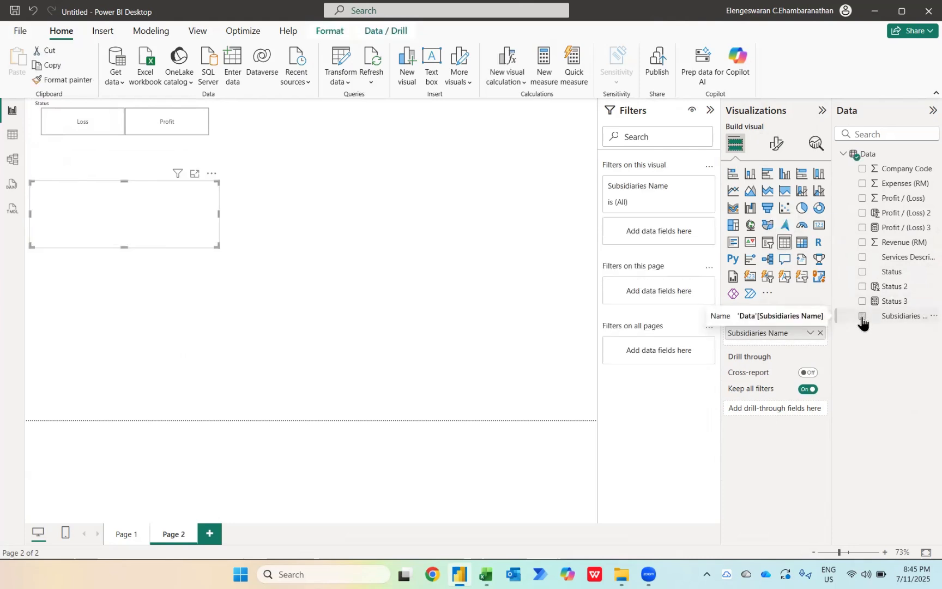
{"action": "left_click", "coordinate": [862, 229]}
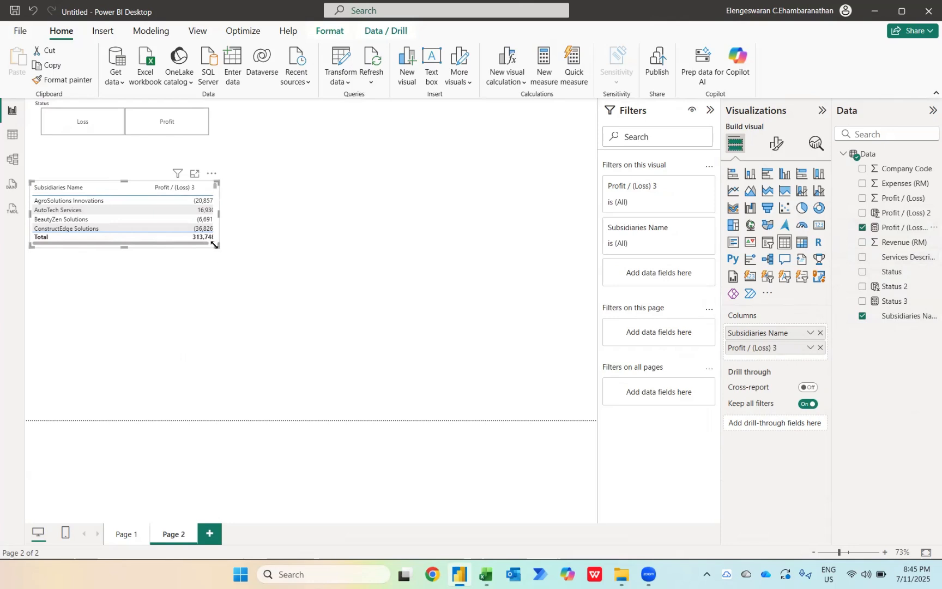
{"action": "left_click_drag", "start_coordinate": [214, 245], "coordinate": [315, 401]}
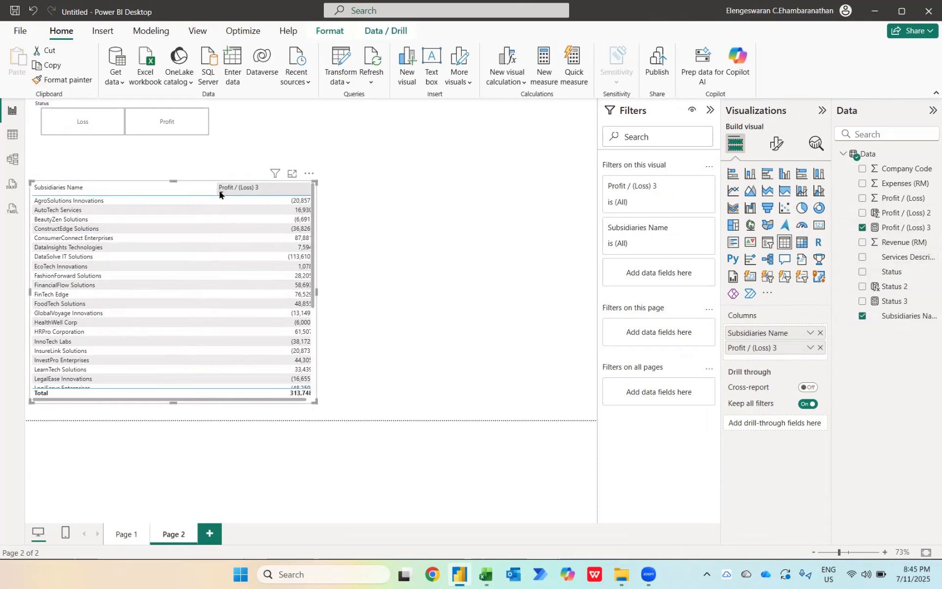
{"action": "left_click", "coordinate": [251, 187]}
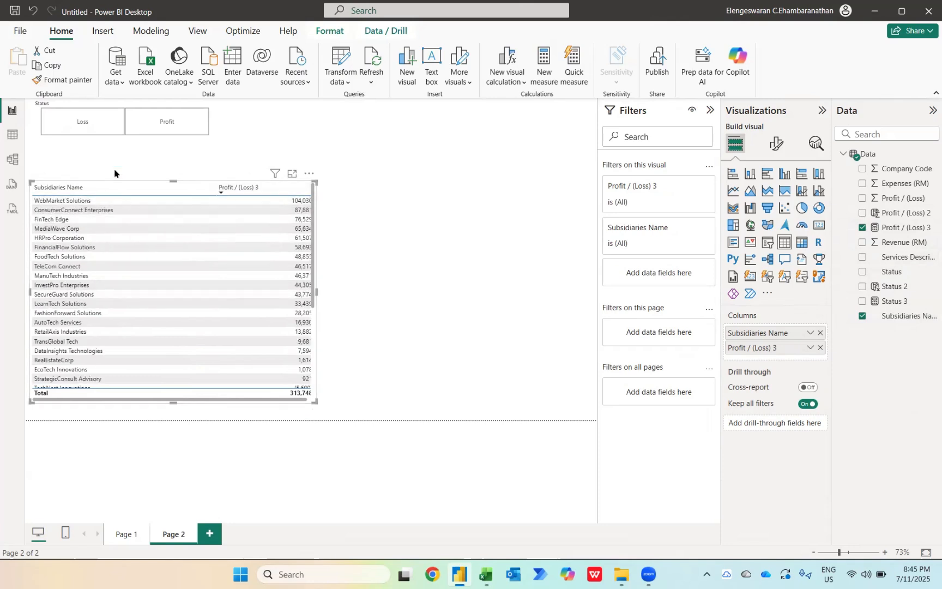
Test the Status slicer on the table by filtering to Loss and to Profit.
{"action": "left_click", "coordinate": [85, 126]}
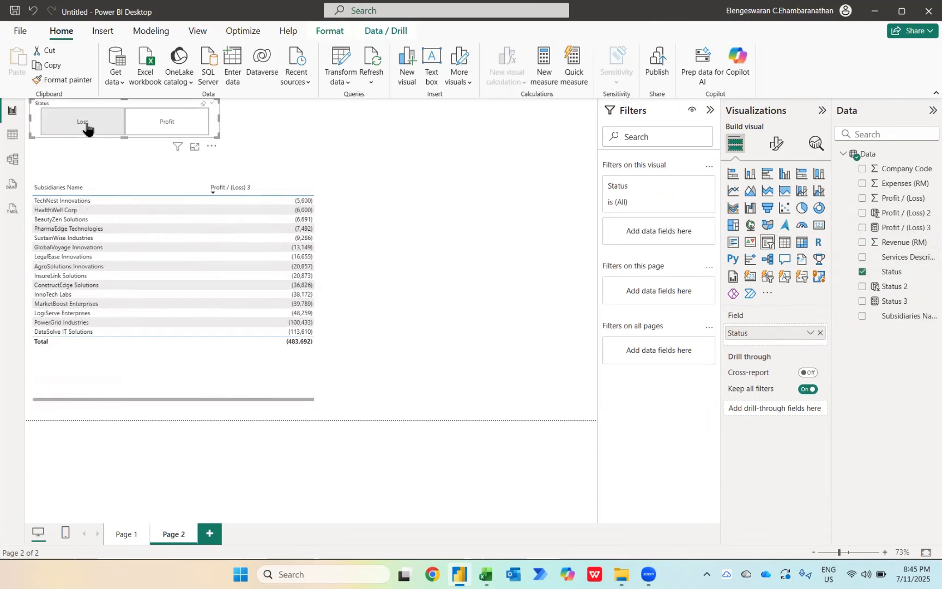
{"action": "left_click", "coordinate": [165, 124]}
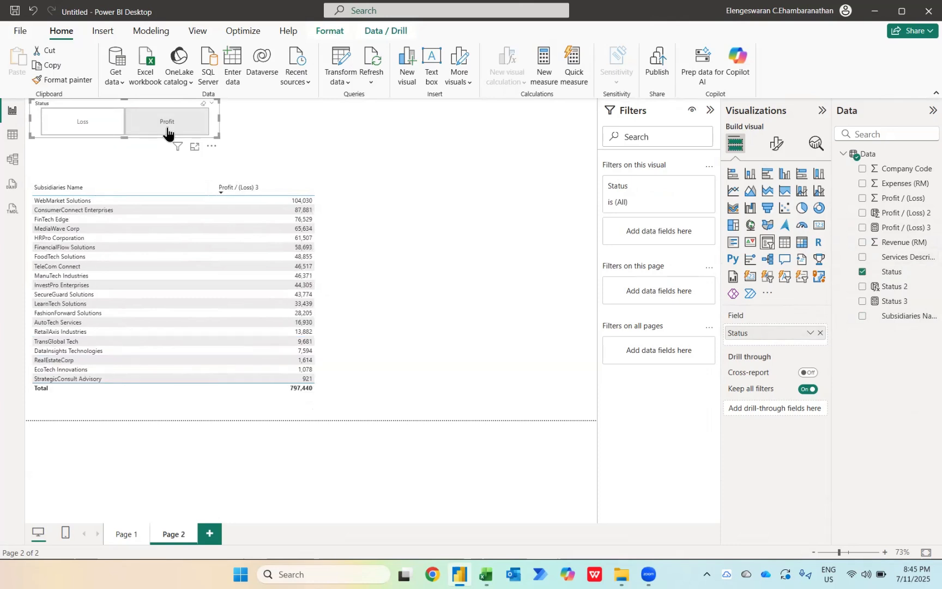
Apply a Top N filter on the table's Subsidiaries Name to show the top 10 by Profit / (Loss) 3.
{"action": "left_click", "coordinate": [212, 401]}
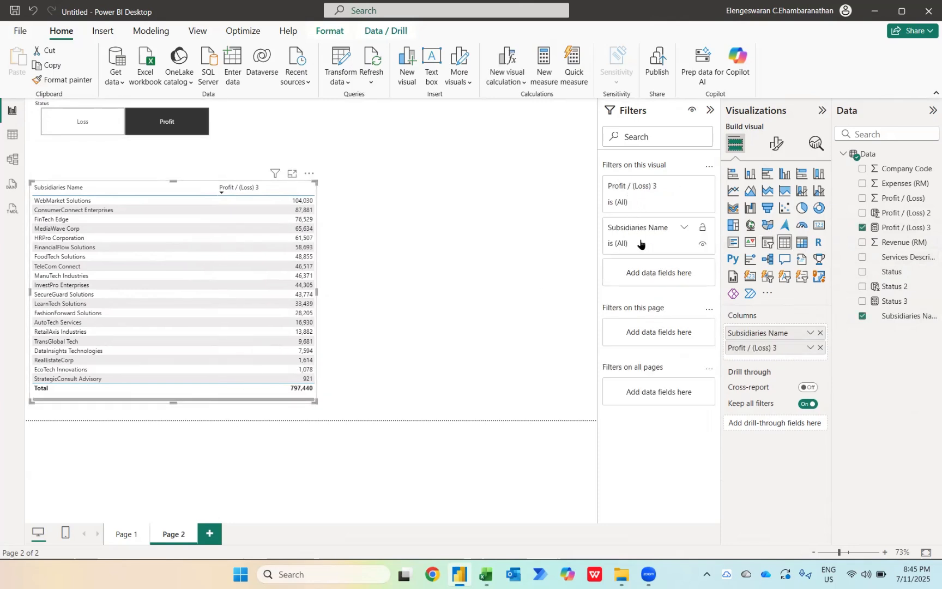
{"action": "left_click", "coordinate": [684, 228]}
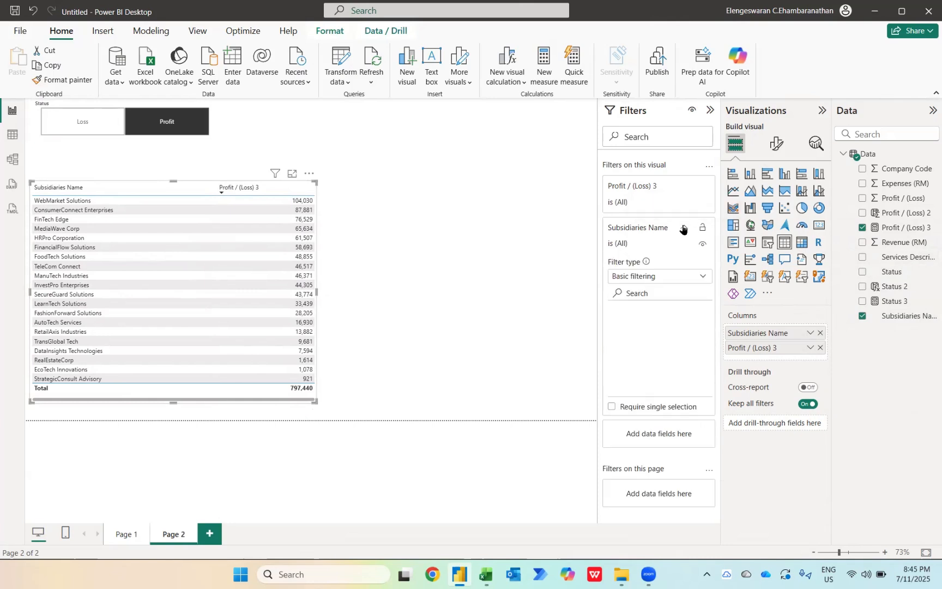
{"action": "left_click", "coordinate": [647, 280]}
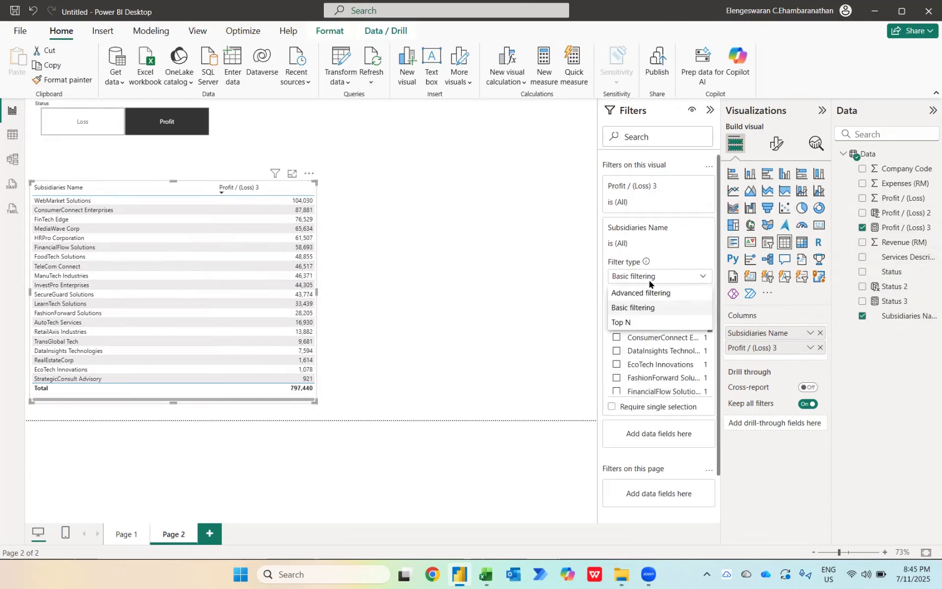
{"action": "left_click", "coordinate": [628, 323]}
{"action": "left_click", "coordinate": [678, 309]}
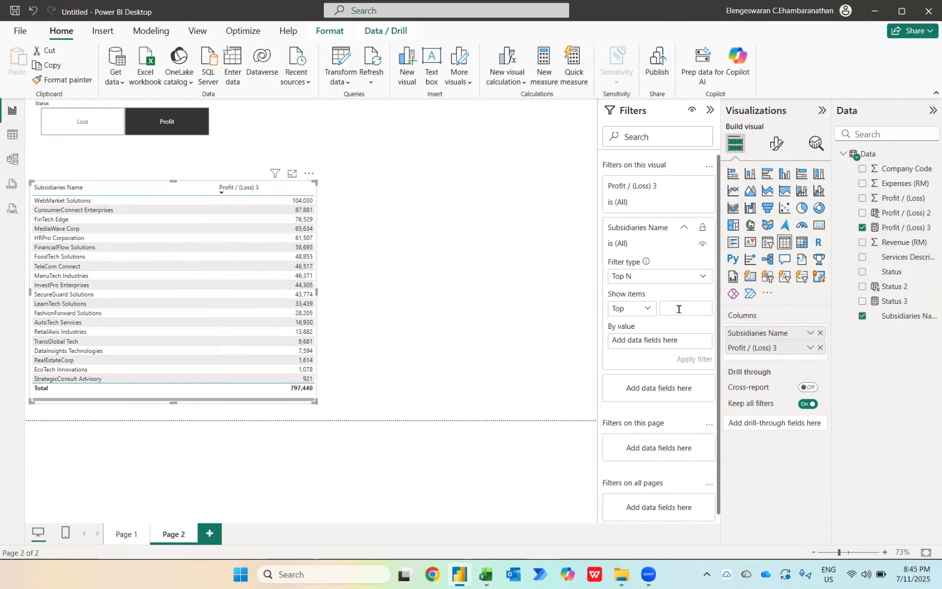
{"action": "type", "text": "10"}
{"action": "left_click_drag", "start_coordinate": [905, 228], "coordinate": [684, 345]}
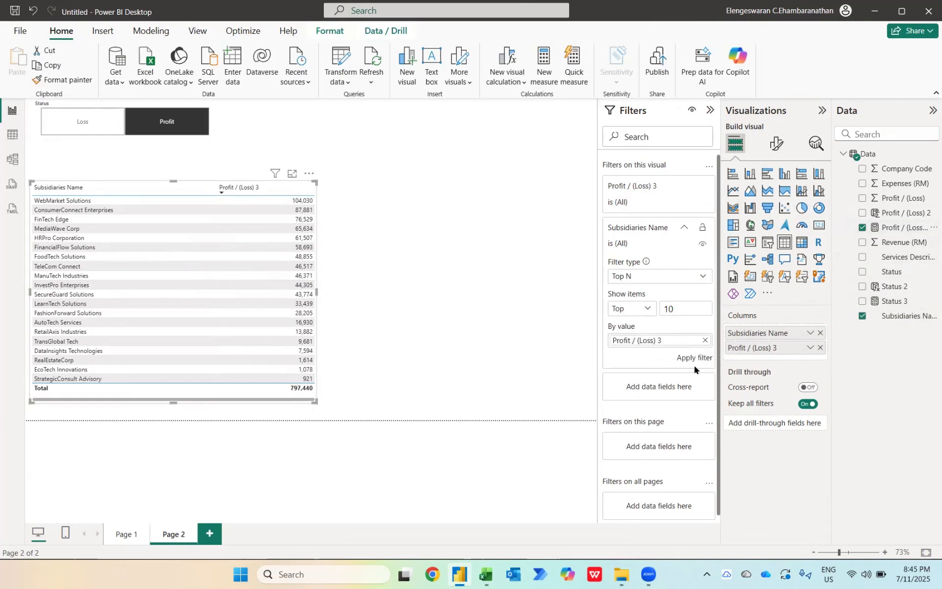
{"action": "left_click", "coordinate": [692, 359]}
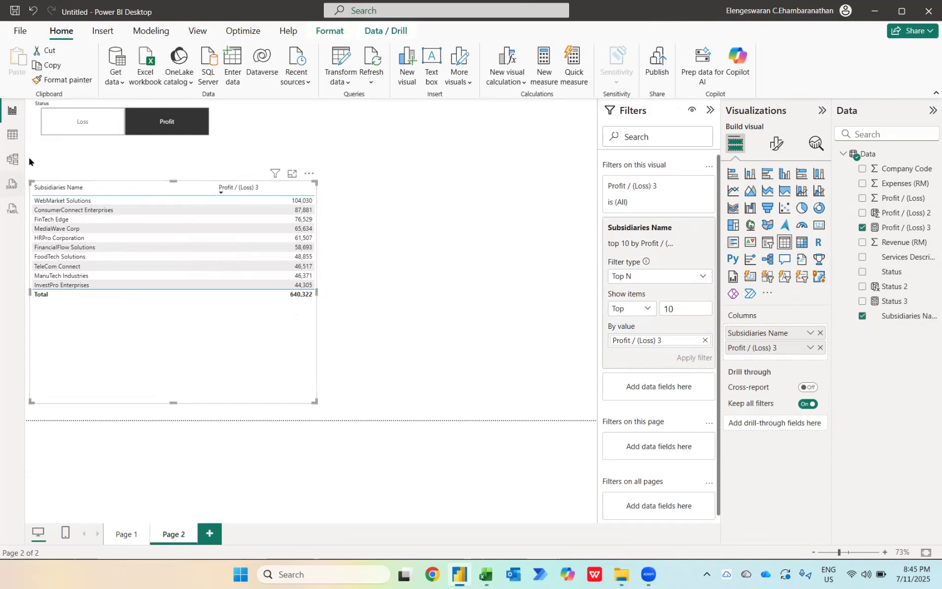
Check the top 10 table with the Status slicer set to Loss, and clear the slicer selection.
{"action": "left_click", "coordinate": [82, 131]}
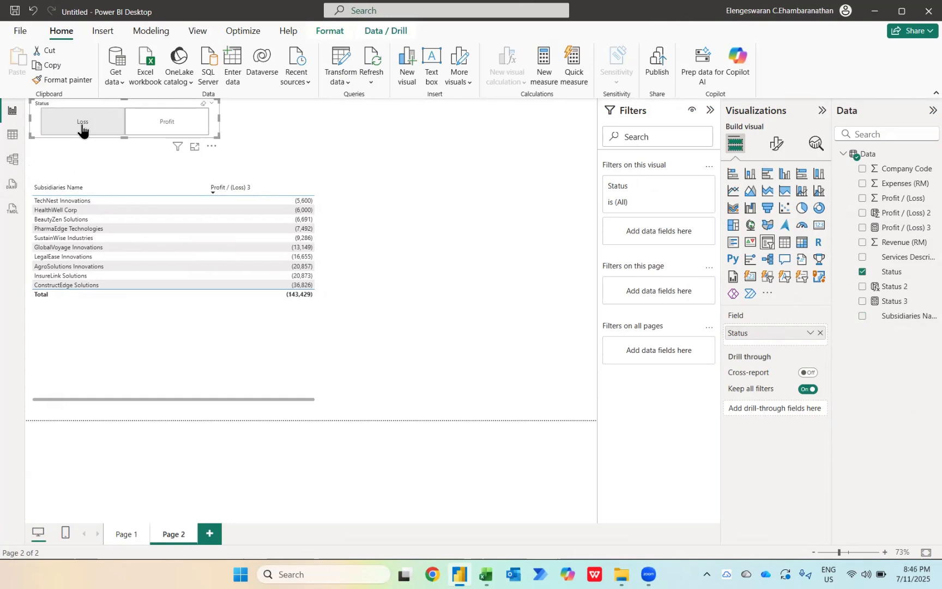
{"action": "left_click", "coordinate": [224, 358]}
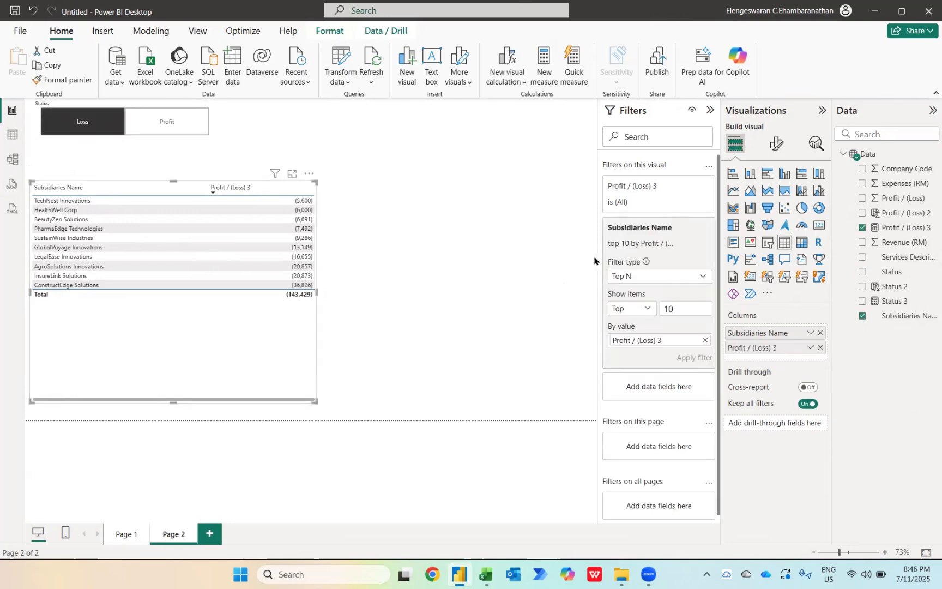
{"action": "left_click", "coordinate": [639, 309]}
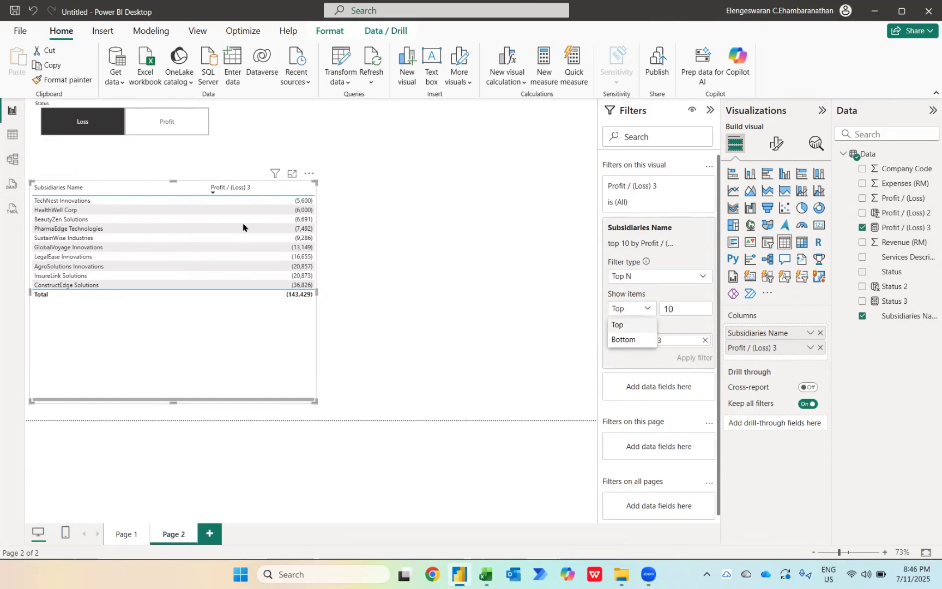
{"action": "left_click", "coordinate": [195, 109]}
{"action": "left_click", "coordinate": [202, 107]}
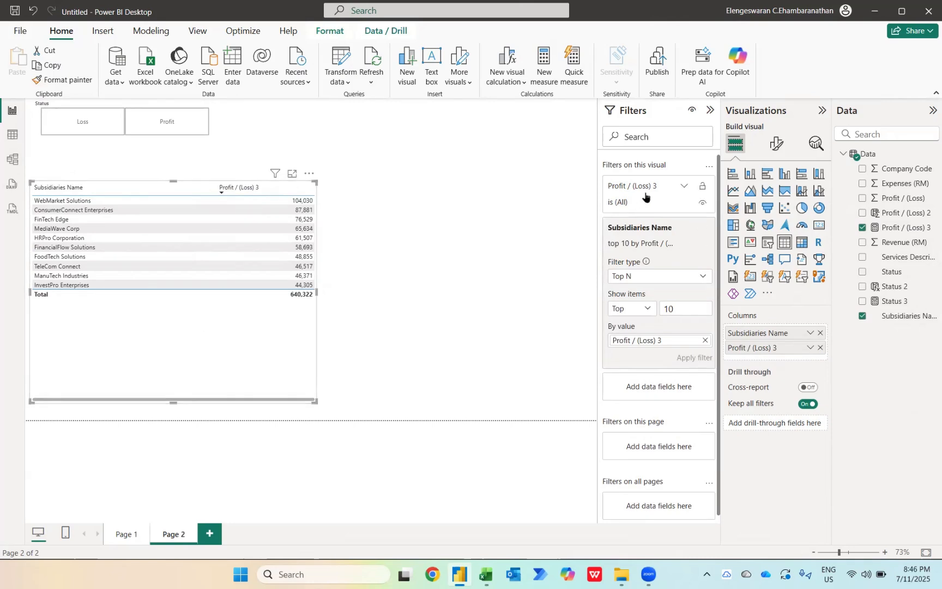
Enter an "is greater than 0" condition in the table's Profit / (Loss) 3 filter.
{"action": "left_click", "coordinate": [684, 186]}
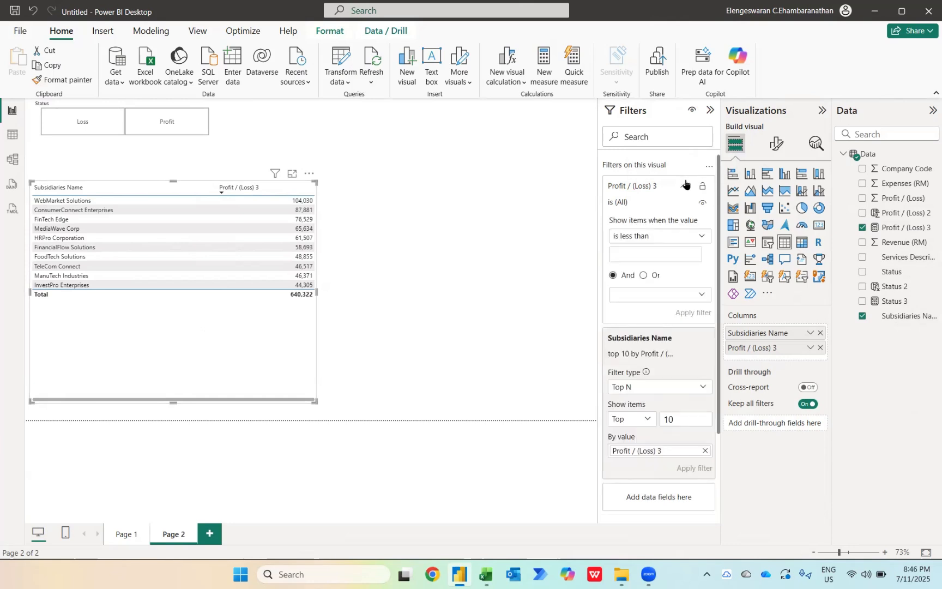
{"action": "left_click", "coordinate": [662, 236]}
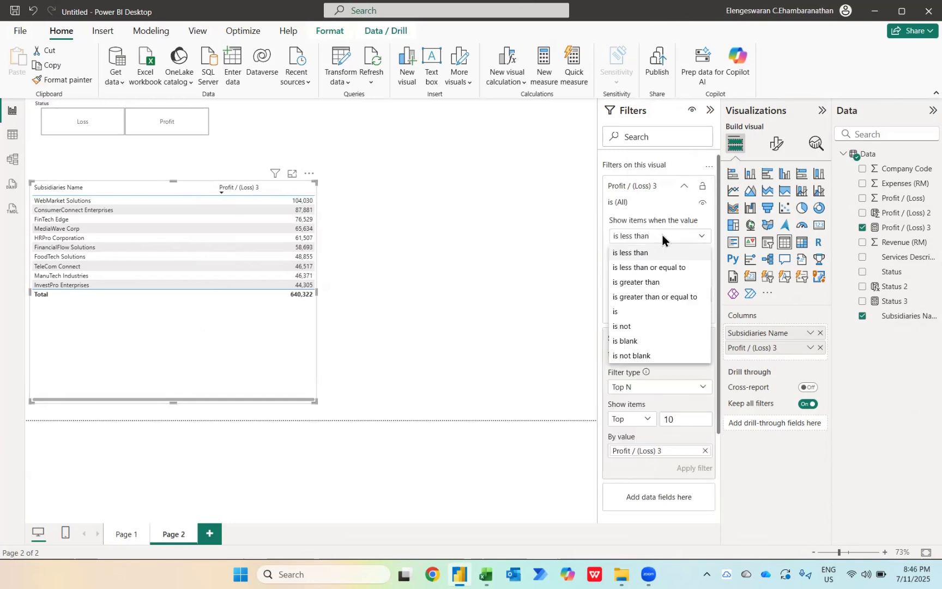
{"action": "left_click", "coordinate": [635, 282]}
{"action": "left_click", "coordinate": [628, 254]}
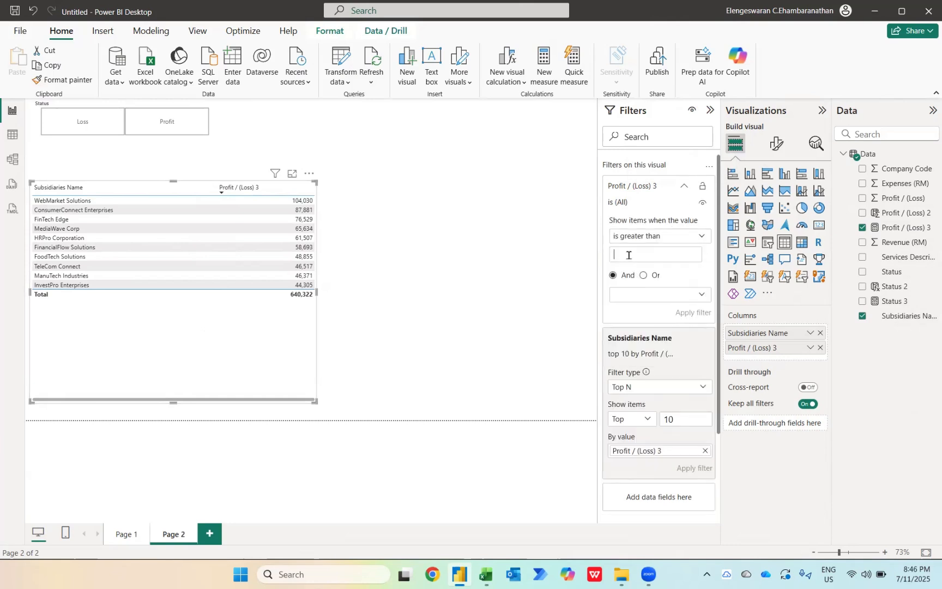
{"action": "type", "text": "0"}
Change the table's Subsidiaries Name filter to the top 5 items and shorten the table to fit.
{"action": "left_click", "coordinate": [684, 424]}
{"action": "key", "text": "BackSpace"}
{"action": "key", "text": "BackSpace"}
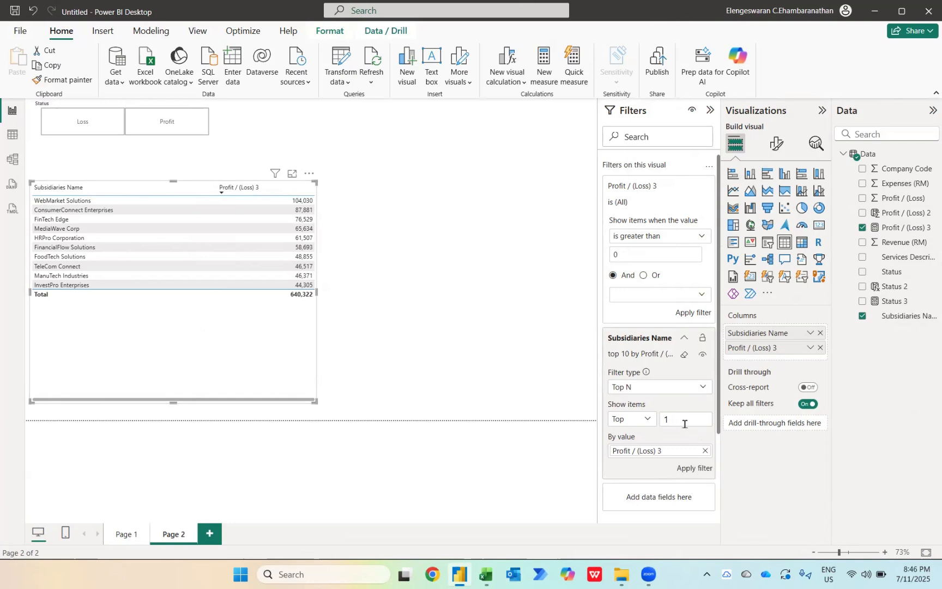
{"action": "type", "text": "5"}
{"action": "key", "text": "Return"}
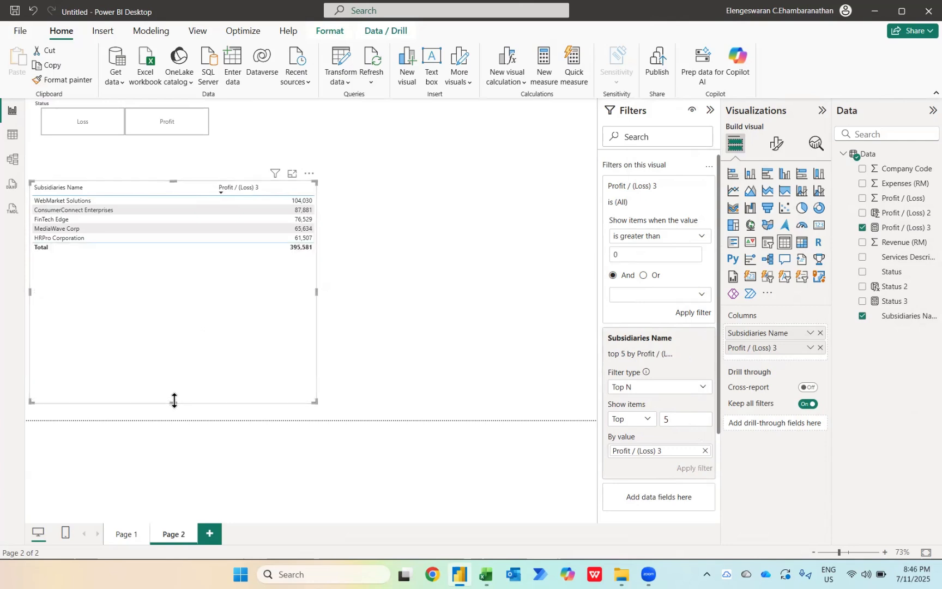
{"action": "left_click_drag", "start_coordinate": [172, 400], "coordinate": [170, 282]}
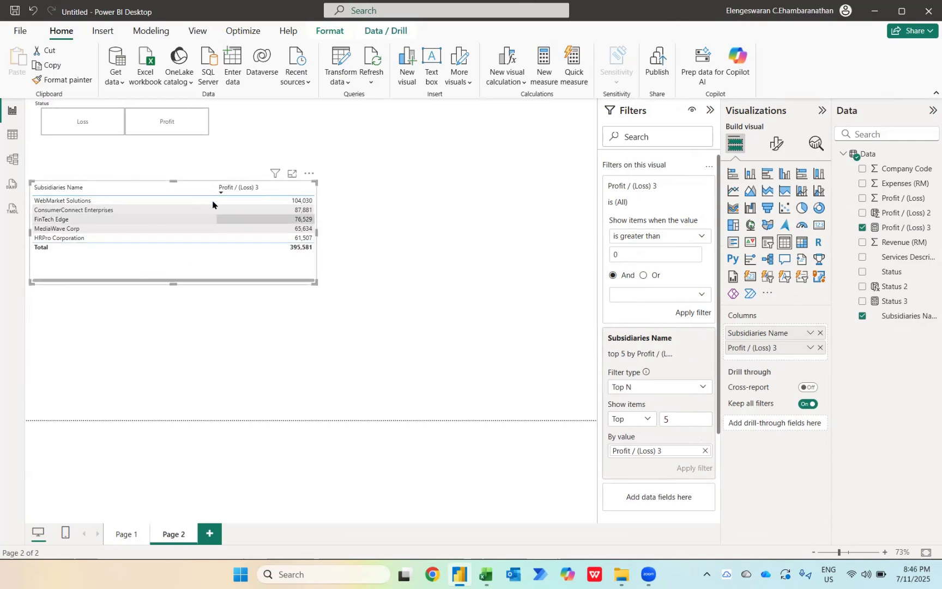
Duplicate the top 5 table and place the copy in the lower right corner of the report page.
{"action": "key", "text": "ctrl+c"}
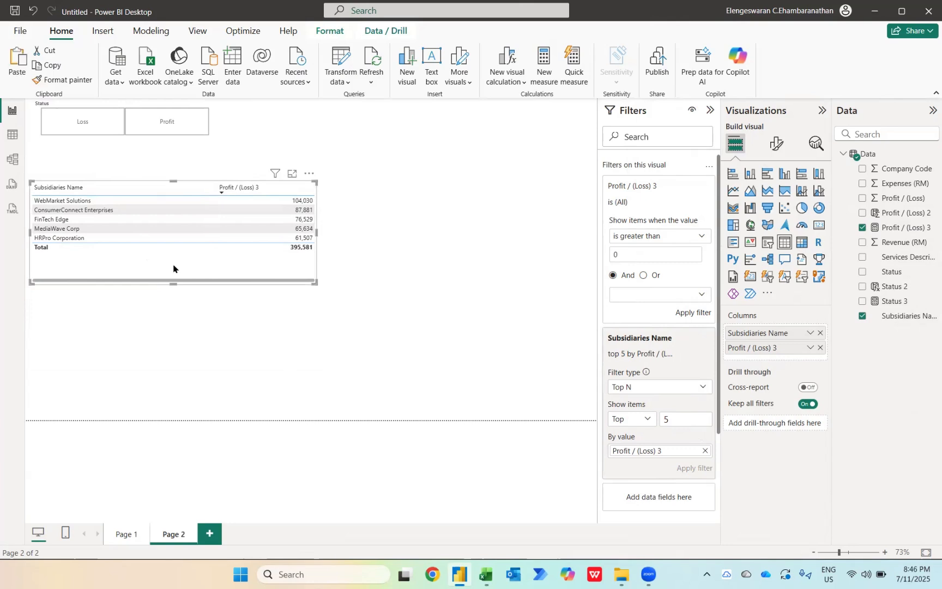
{"action": "key", "text": "ctrl+v"}
{"action": "left_click_drag", "start_coordinate": [173, 268], "coordinate": [481, 396]}
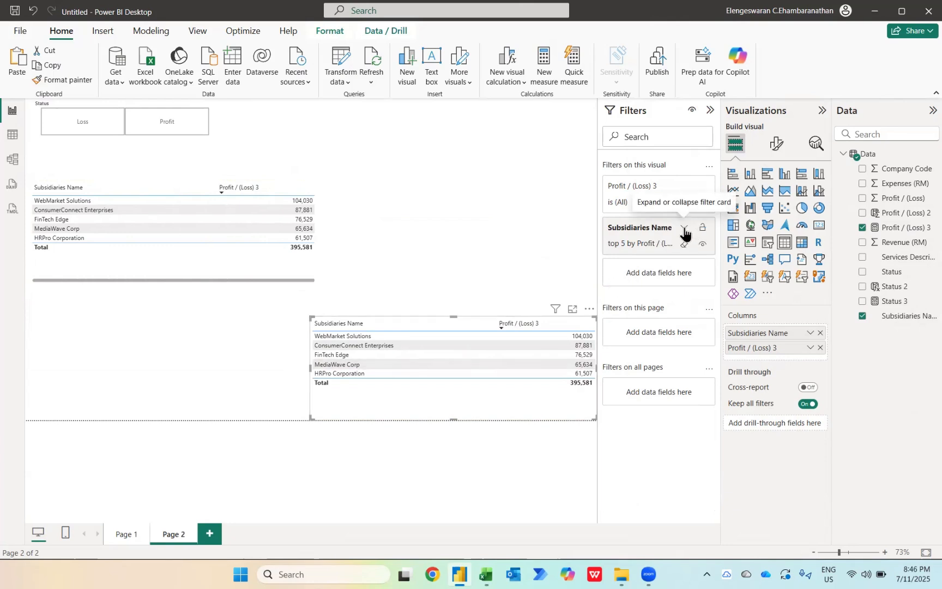
Clear the copied table's Subsidiaries Name filter and extend the table upward to show more rows.
{"action": "left_click", "coordinate": [685, 228]}
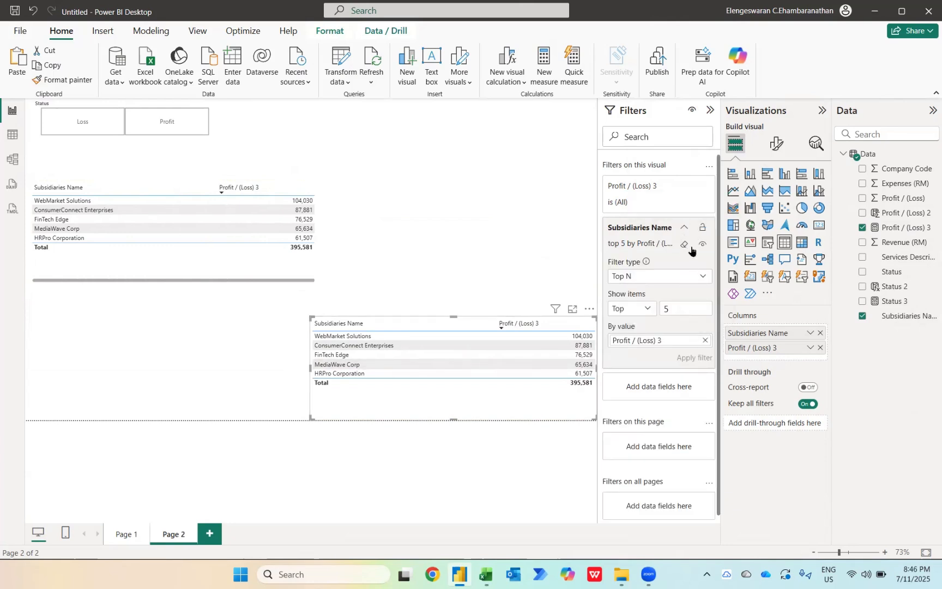
{"action": "left_click", "coordinate": [704, 342]}
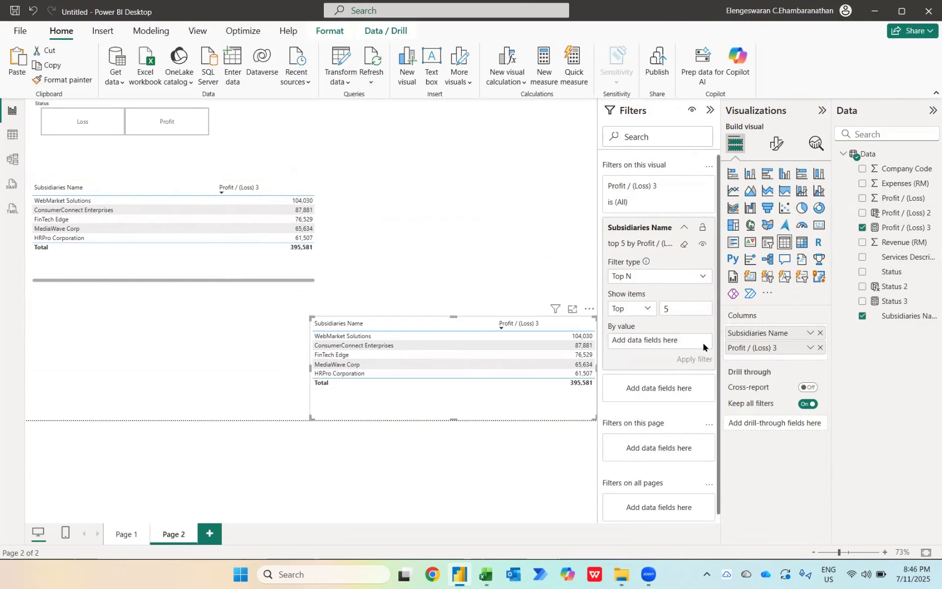
{"action": "left_click", "coordinate": [682, 229]}
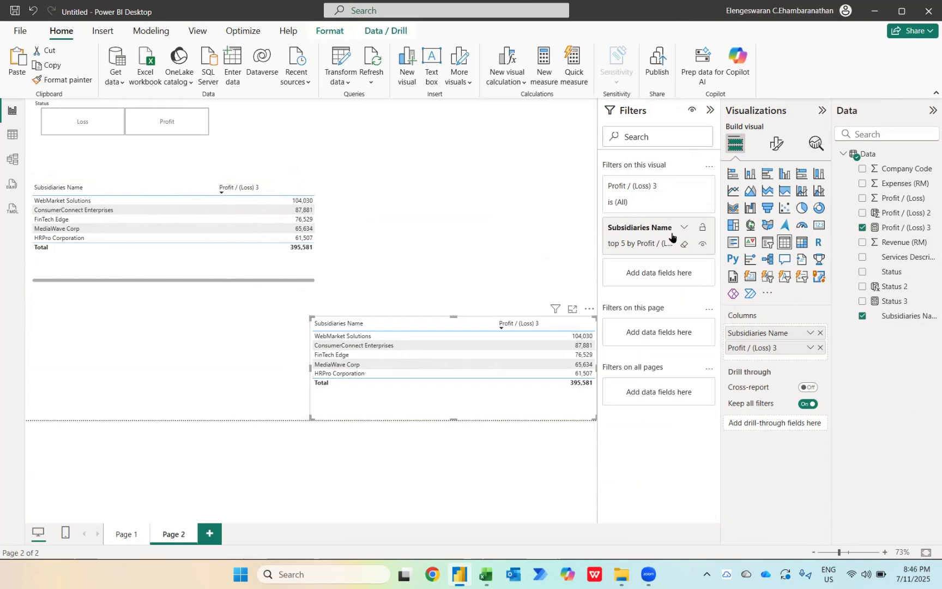
{"action": "left_click", "coordinate": [682, 229]}
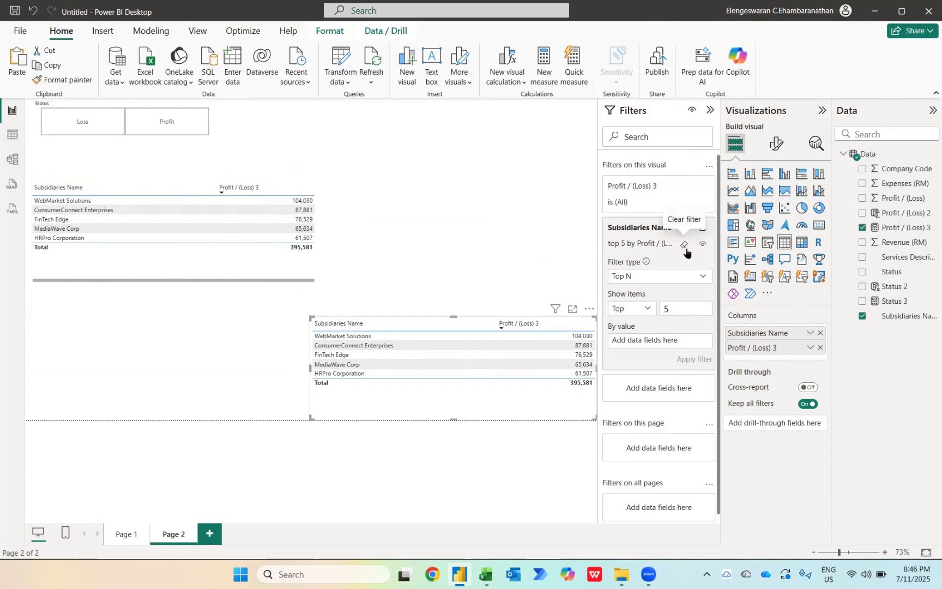
{"action": "left_click", "coordinate": [685, 246]}
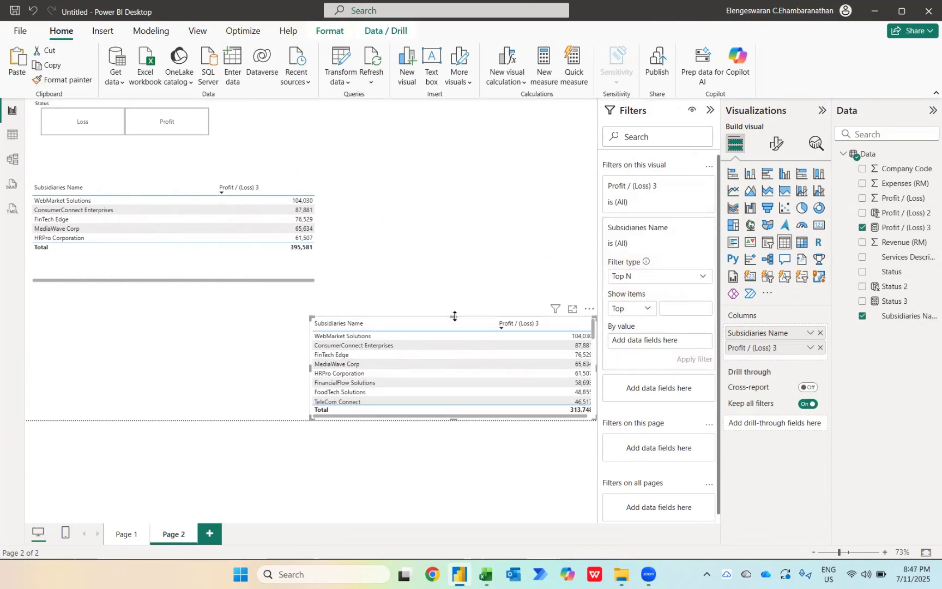
{"action": "left_click_drag", "start_coordinate": [453, 316], "coordinate": [451, 206]}
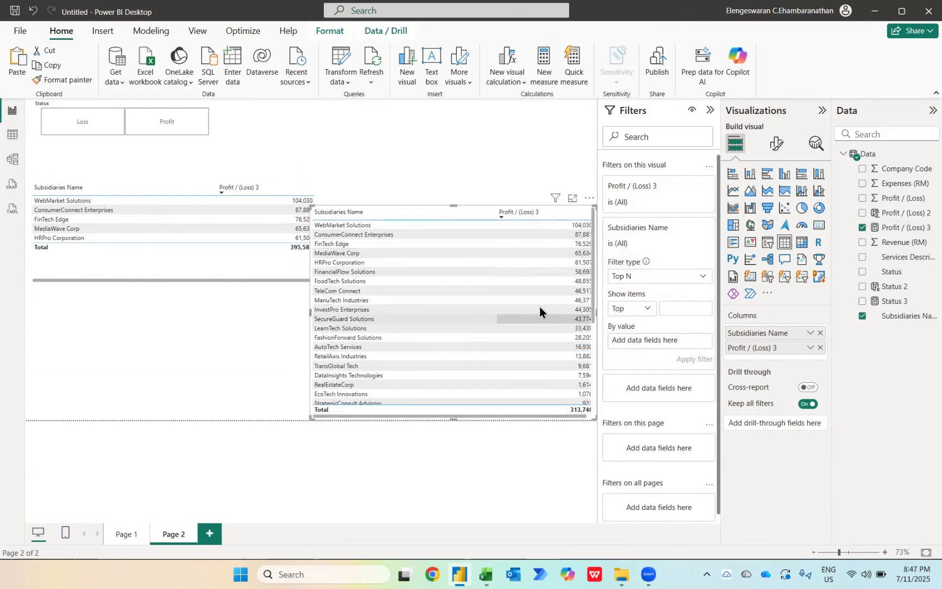
Filter the copied table to rows where Profit / (Loss) 3 is less than 0.
{"action": "left_click", "coordinate": [683, 186]}
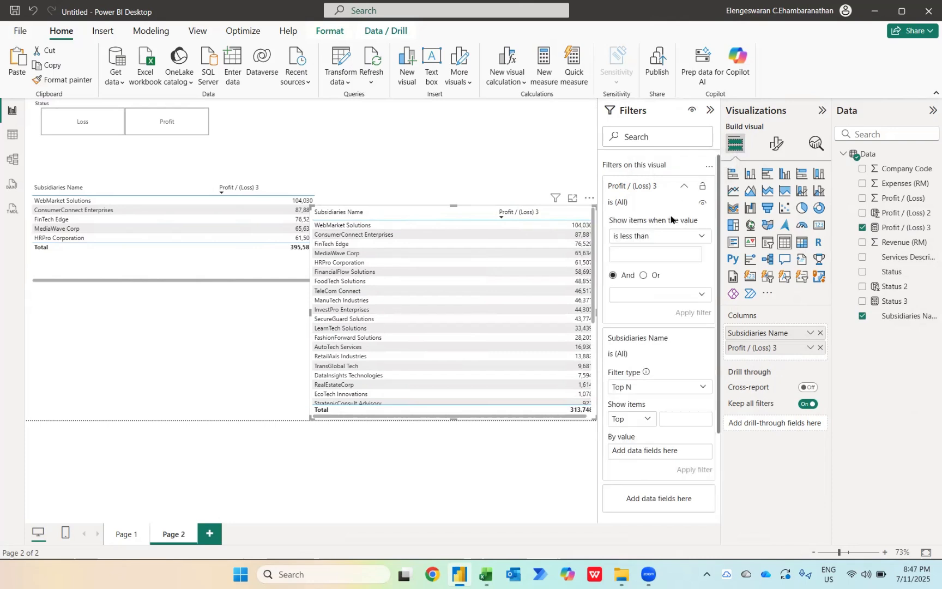
{"action": "left_click", "coordinate": [622, 252]}
{"action": "type", "text": "0"}
{"action": "left_click", "coordinate": [688, 312]}
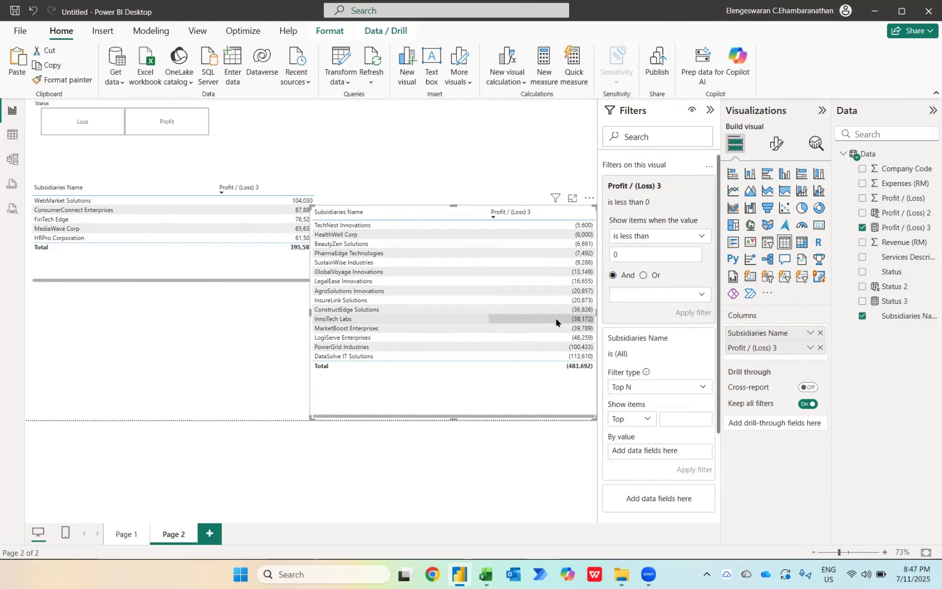
Filter the copied table's Subsidiaries Name to the bottom 5 by Profit / (Loss) 3, and shorten the table and shift it slightly left.
{"action": "left_click", "coordinate": [649, 419]}
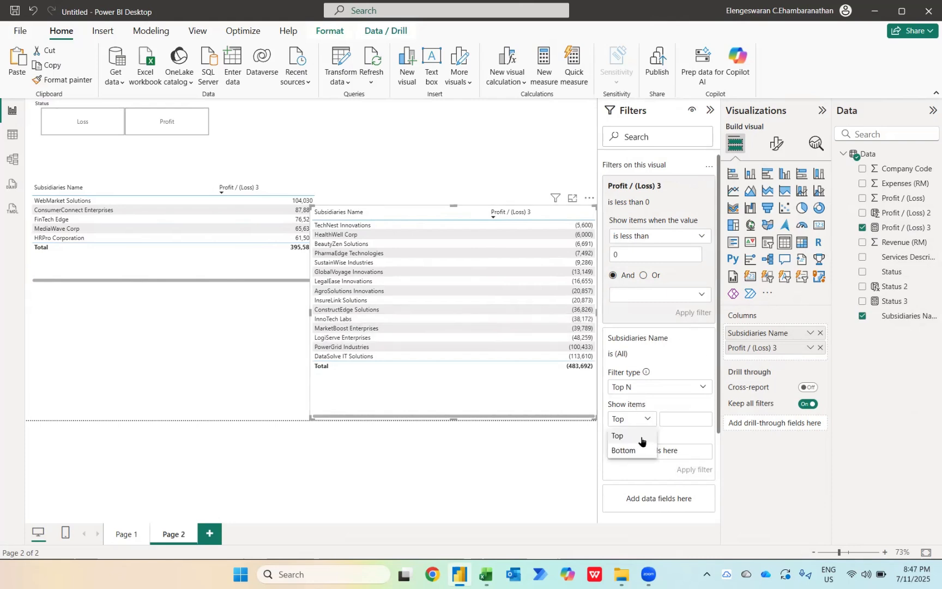
{"action": "left_click", "coordinate": [627, 450]}
{"action": "left_click", "coordinate": [674, 419]}
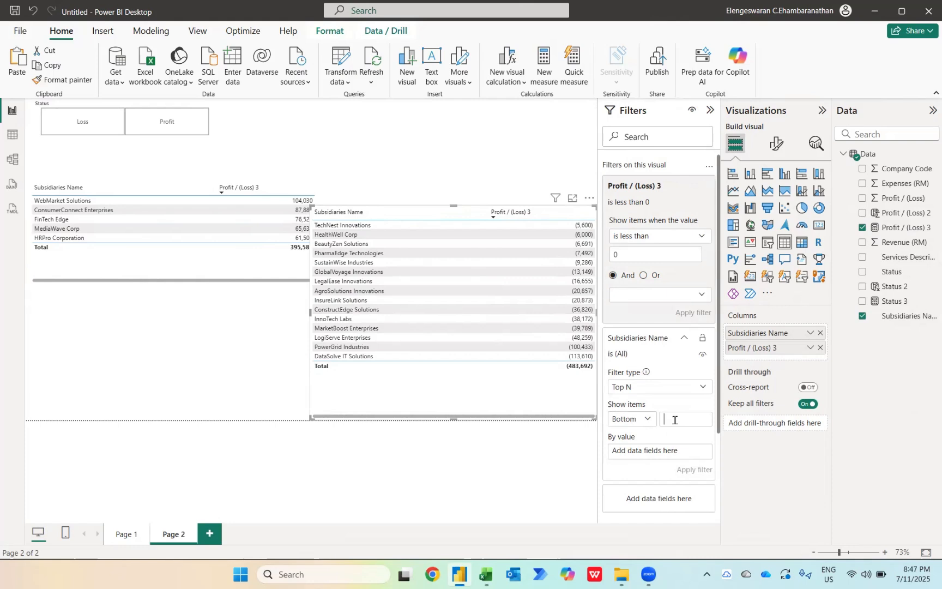
{"action": "type", "text": "5"}
{"action": "left_click_drag", "start_coordinate": [915, 231], "coordinate": [695, 463]}
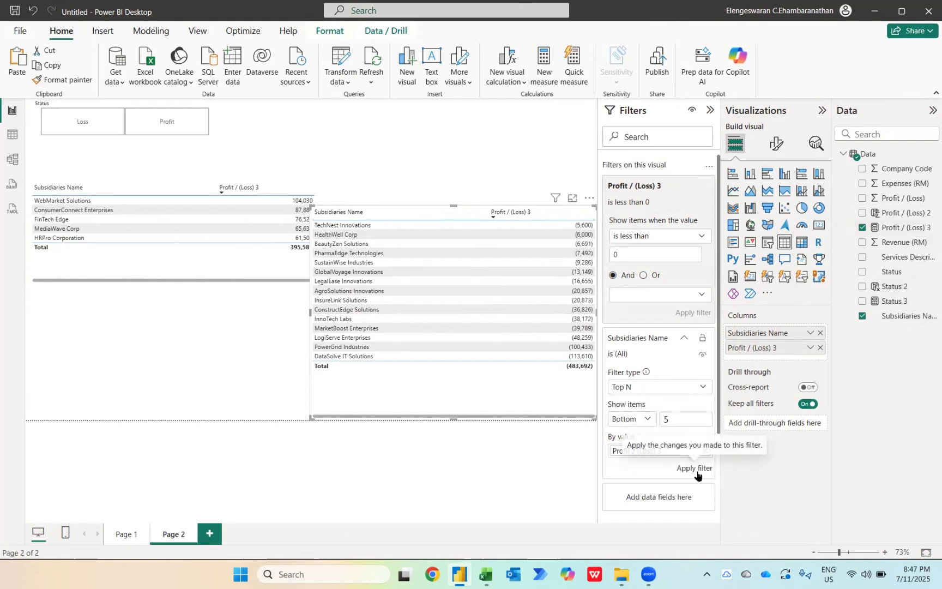
{"action": "left_click", "coordinate": [695, 469]}
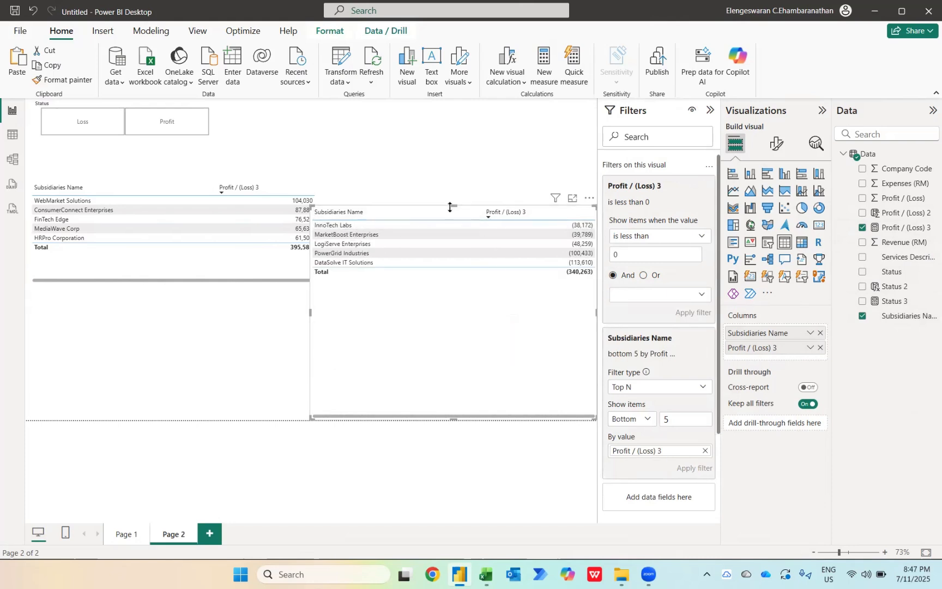
{"action": "left_click_drag", "start_coordinate": [452, 205], "coordinate": [471, 312]}
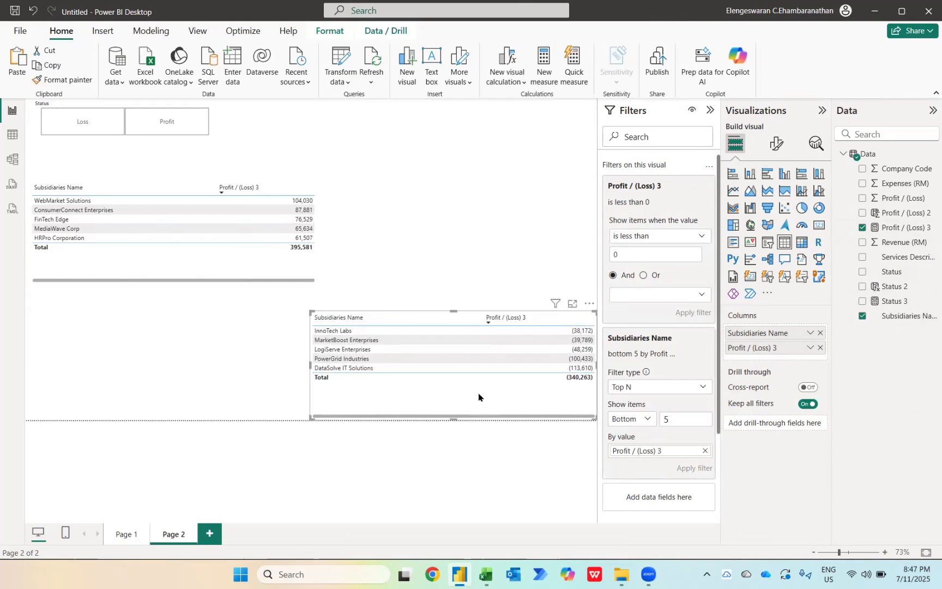
{"action": "left_click_drag", "start_coordinate": [478, 396], "coordinate": [446, 391]}
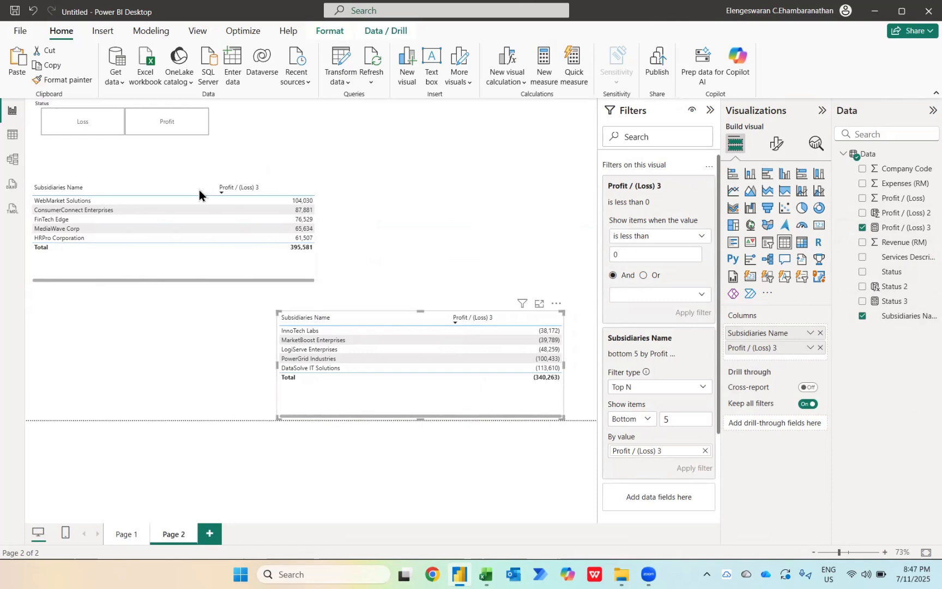